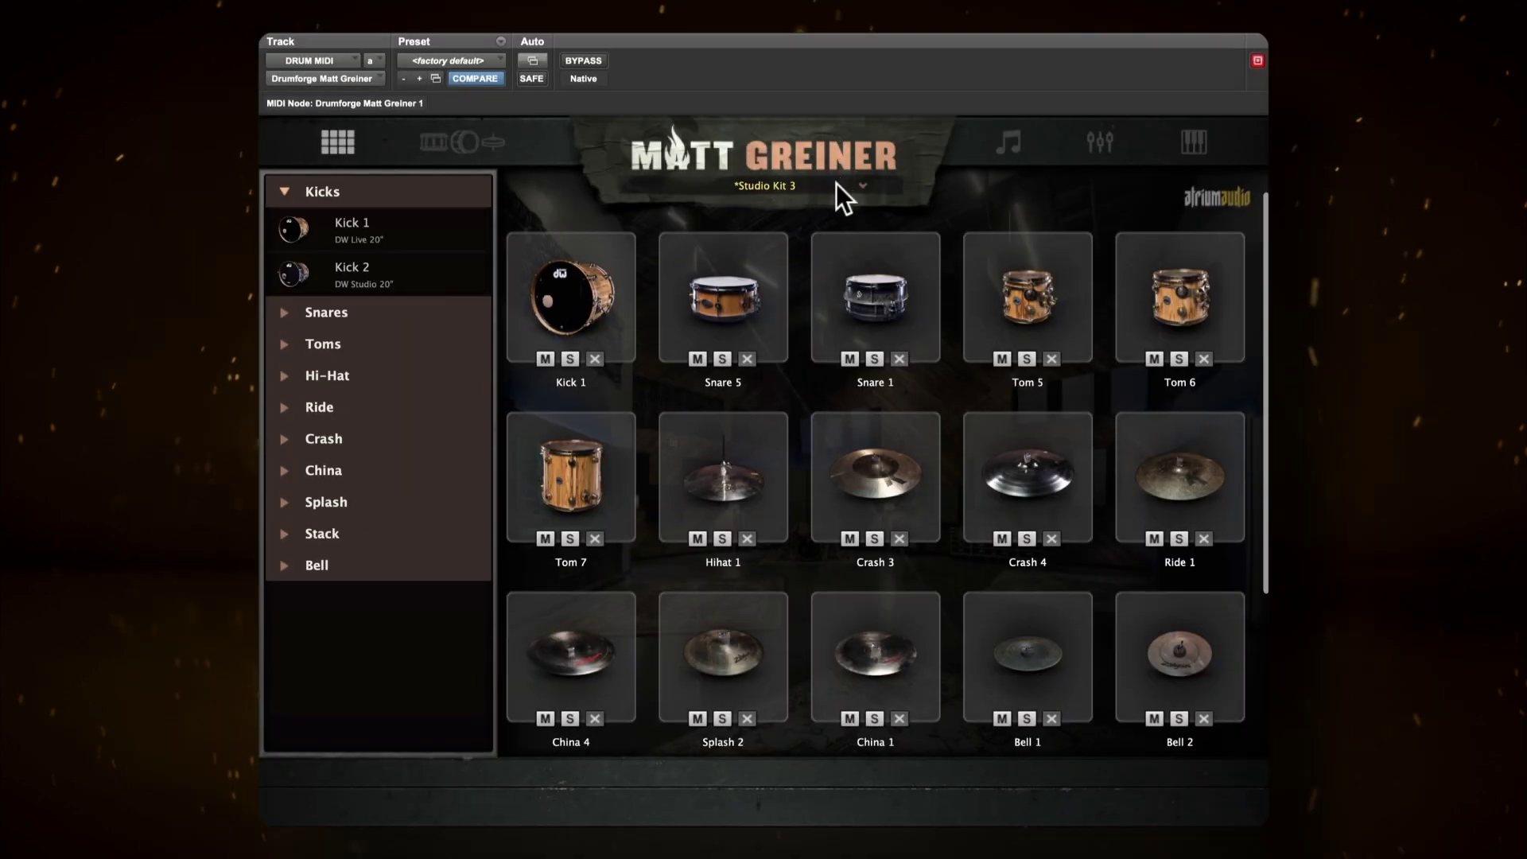
Step: Load the Studio Kit 1 dry preset from the kit preset list
left_click(842, 192)
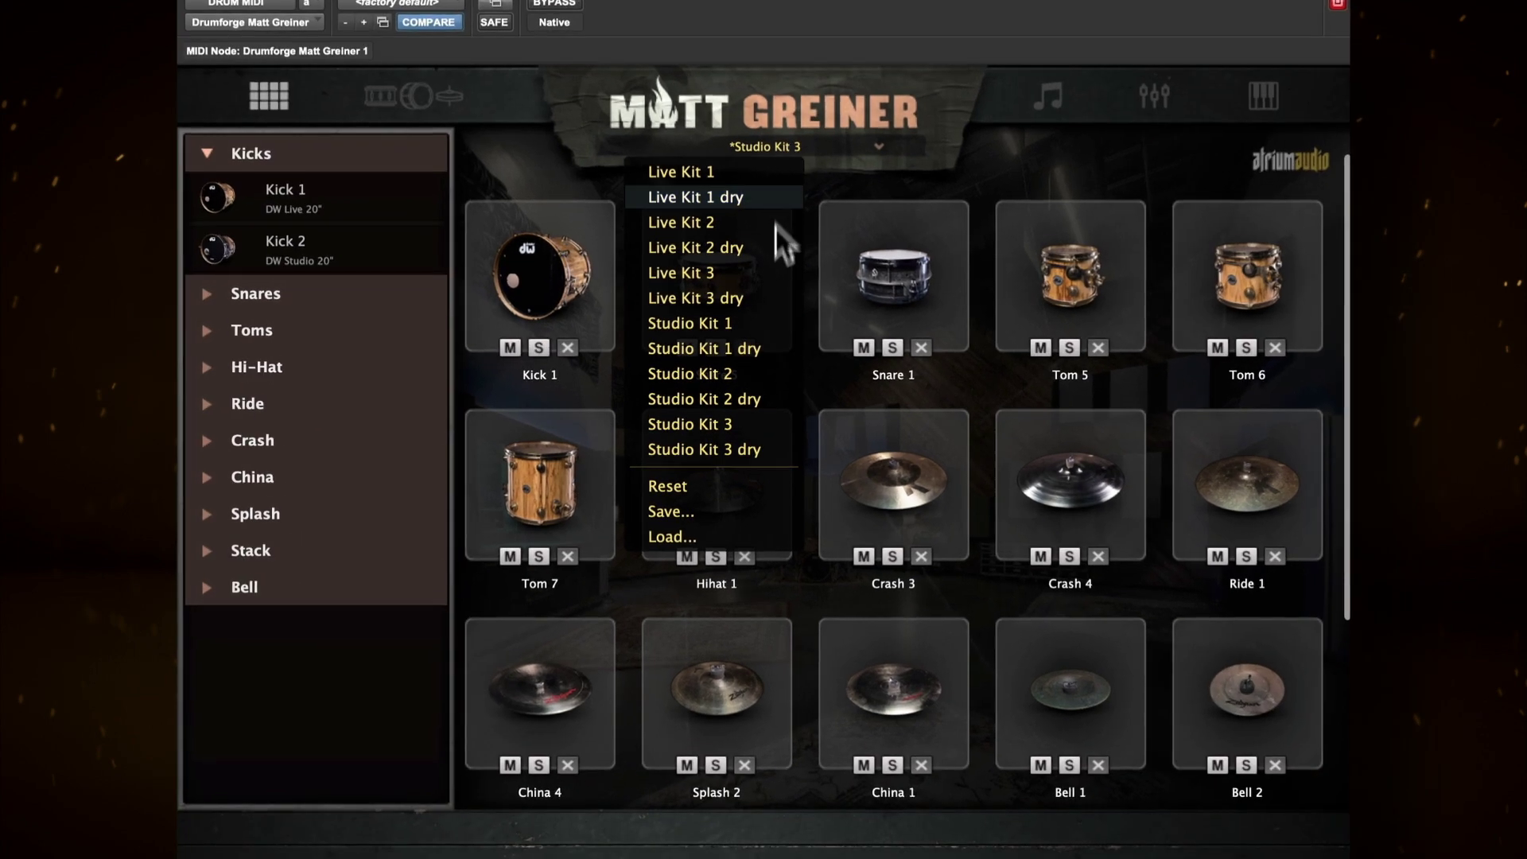
left_click(772, 344)
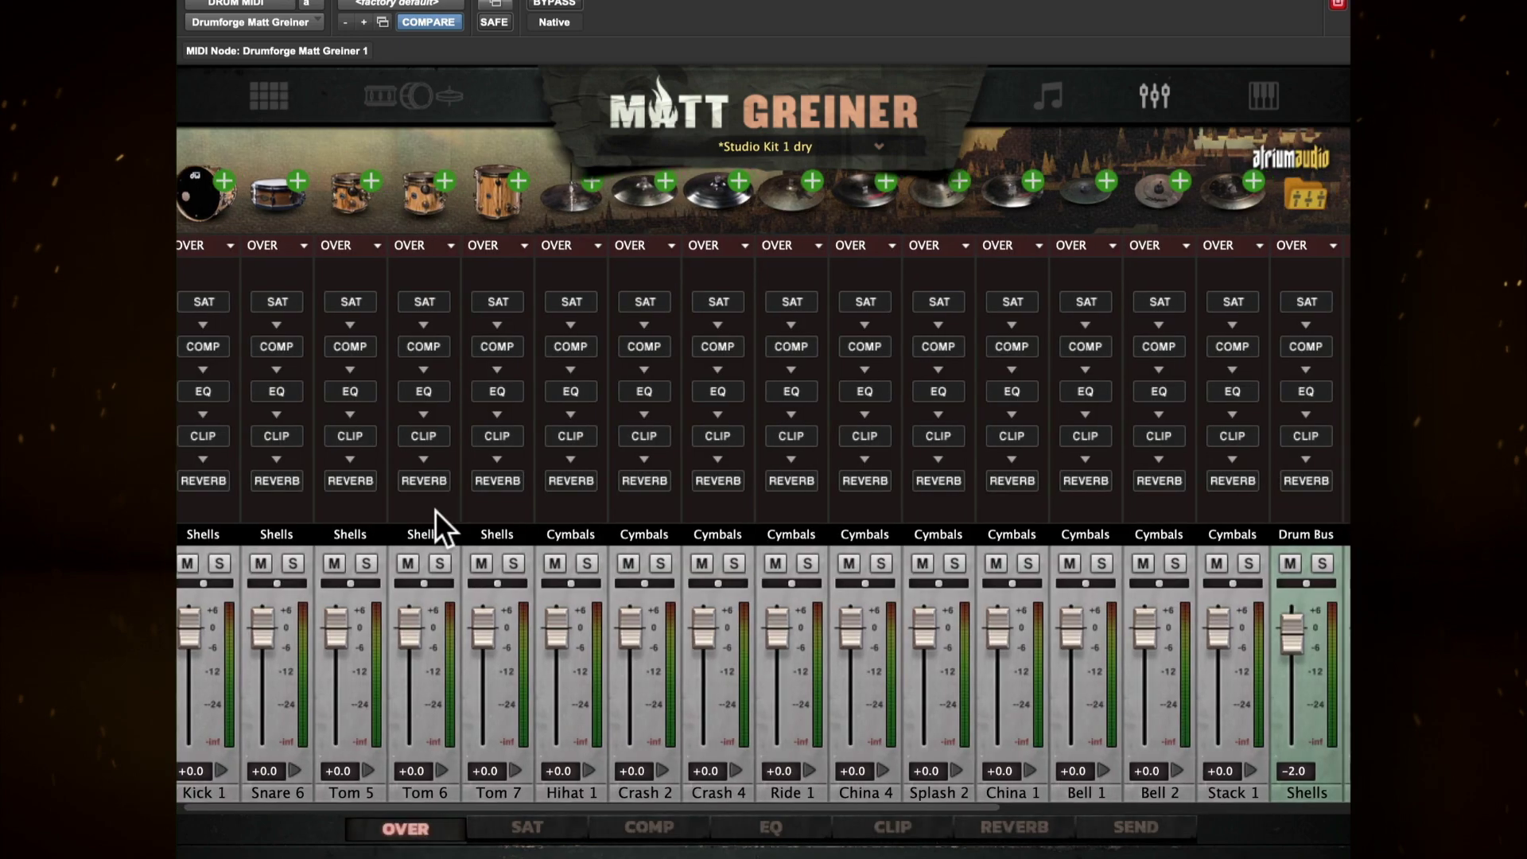
scroll(435, 510, "right", 5)
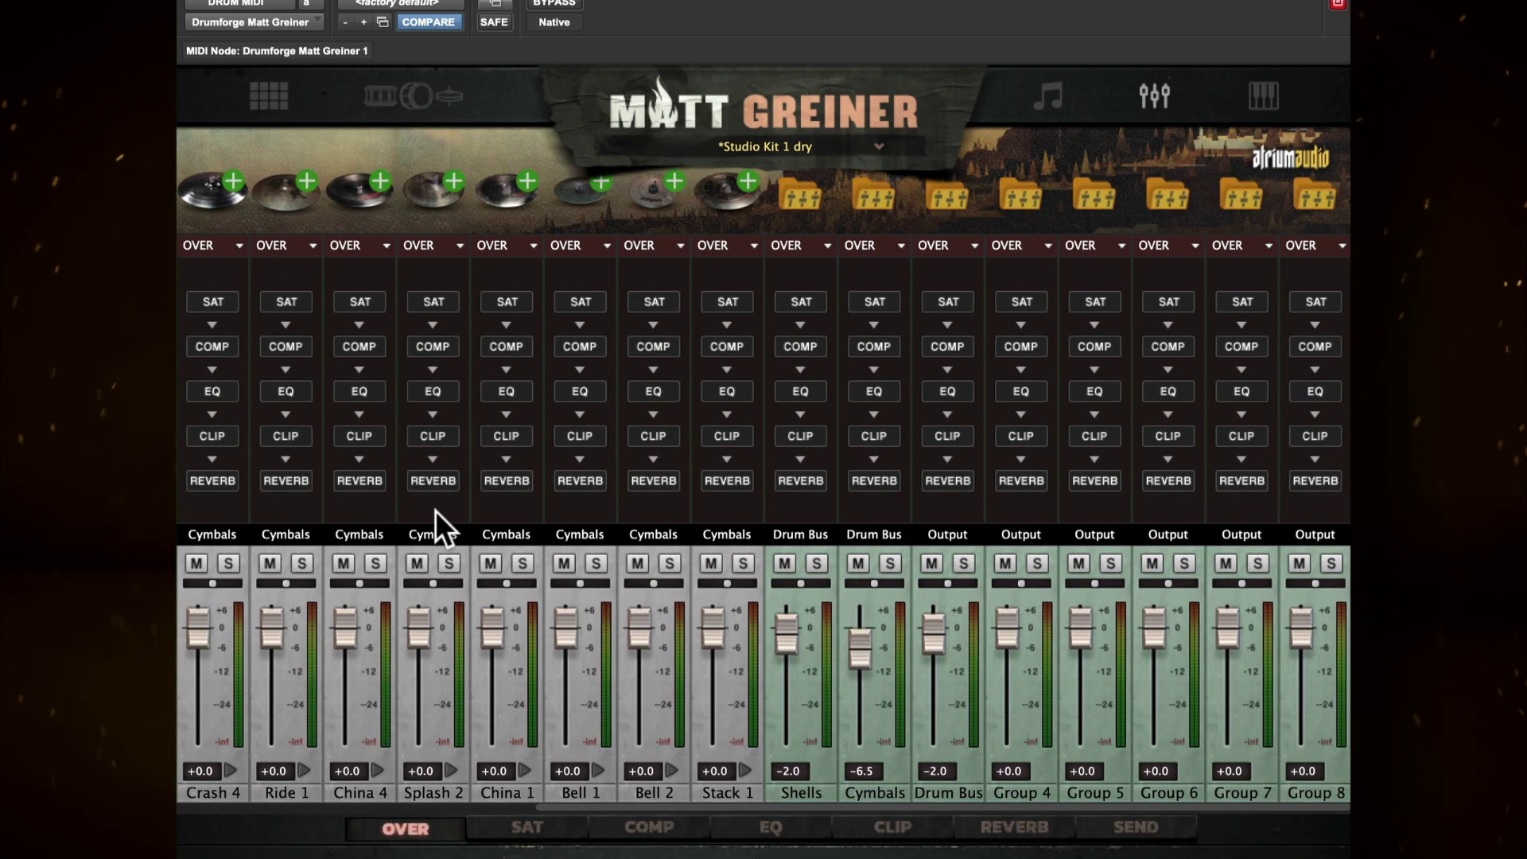
scroll(436, 510, "left", 5)
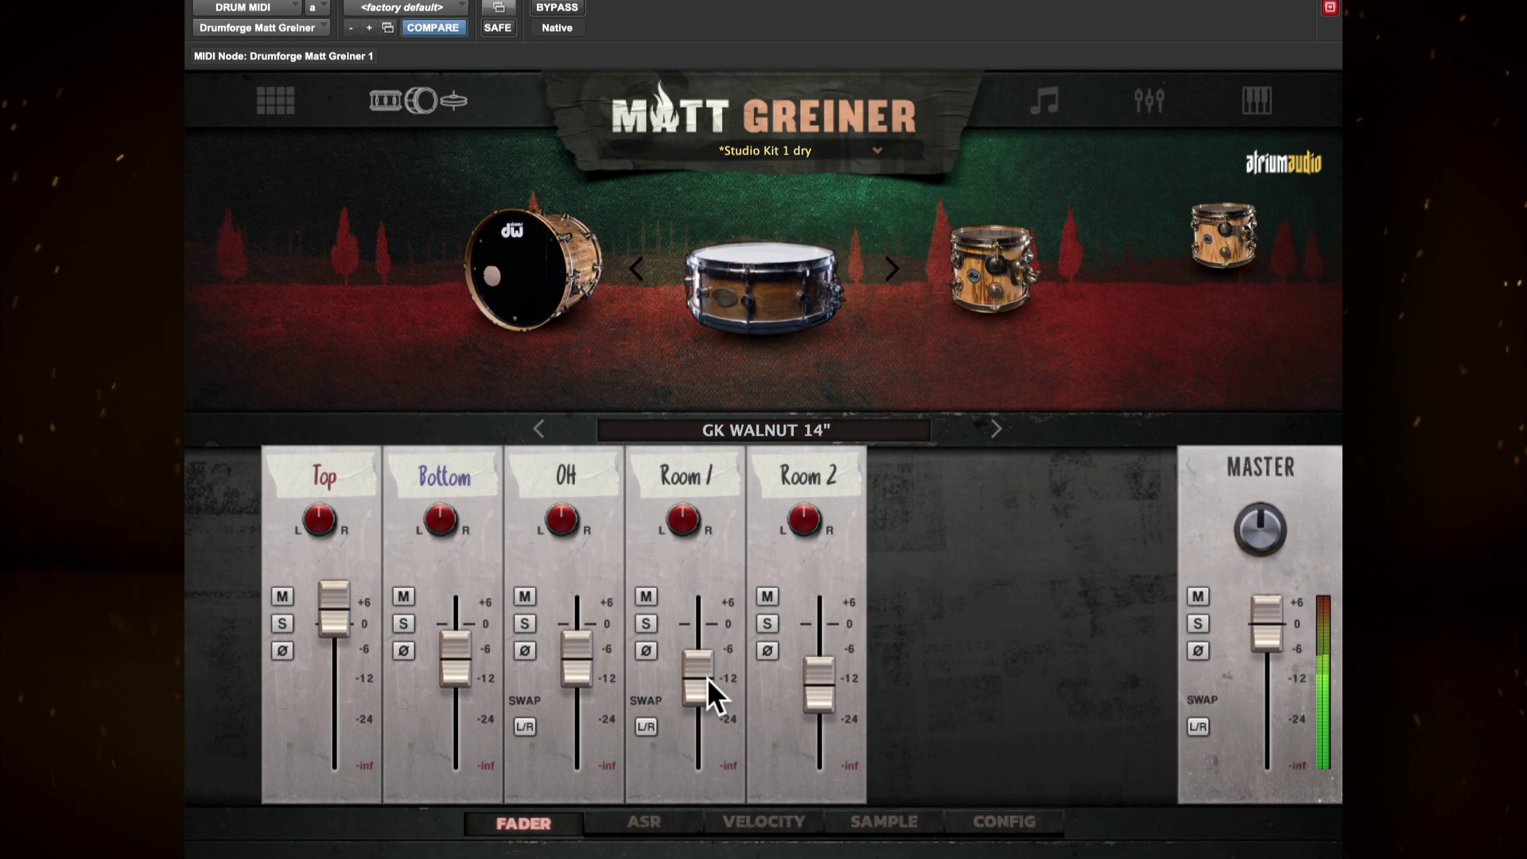
Step: Raise the GK Walnut 14" snare's Room 1 and Room 2 faders and lower its Bottom fader slightly
left_click_drag(708, 677, 702, 657)
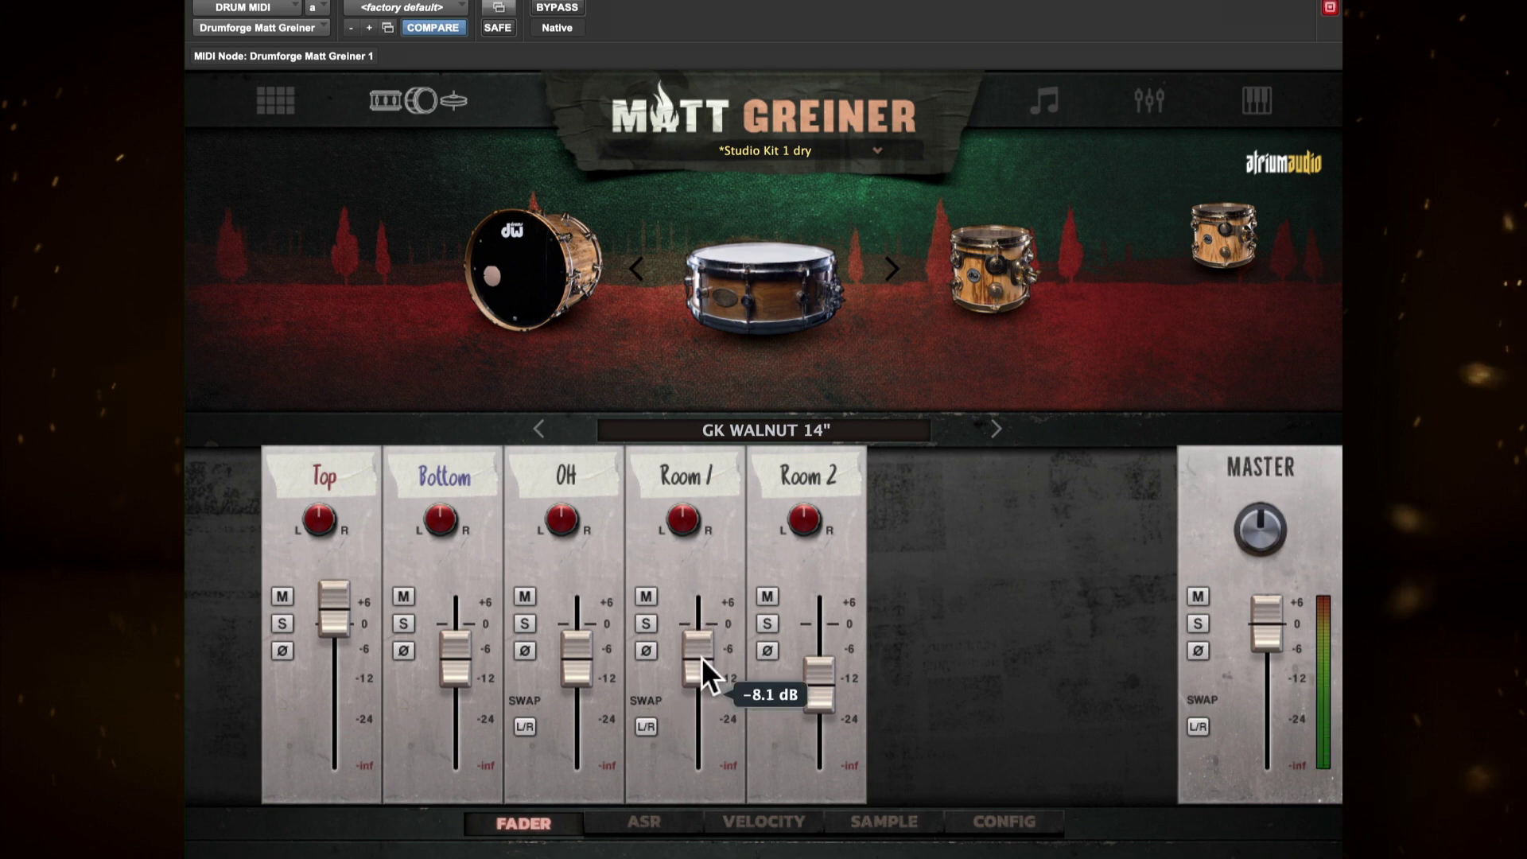
left_click_drag(810, 689, 805, 658)
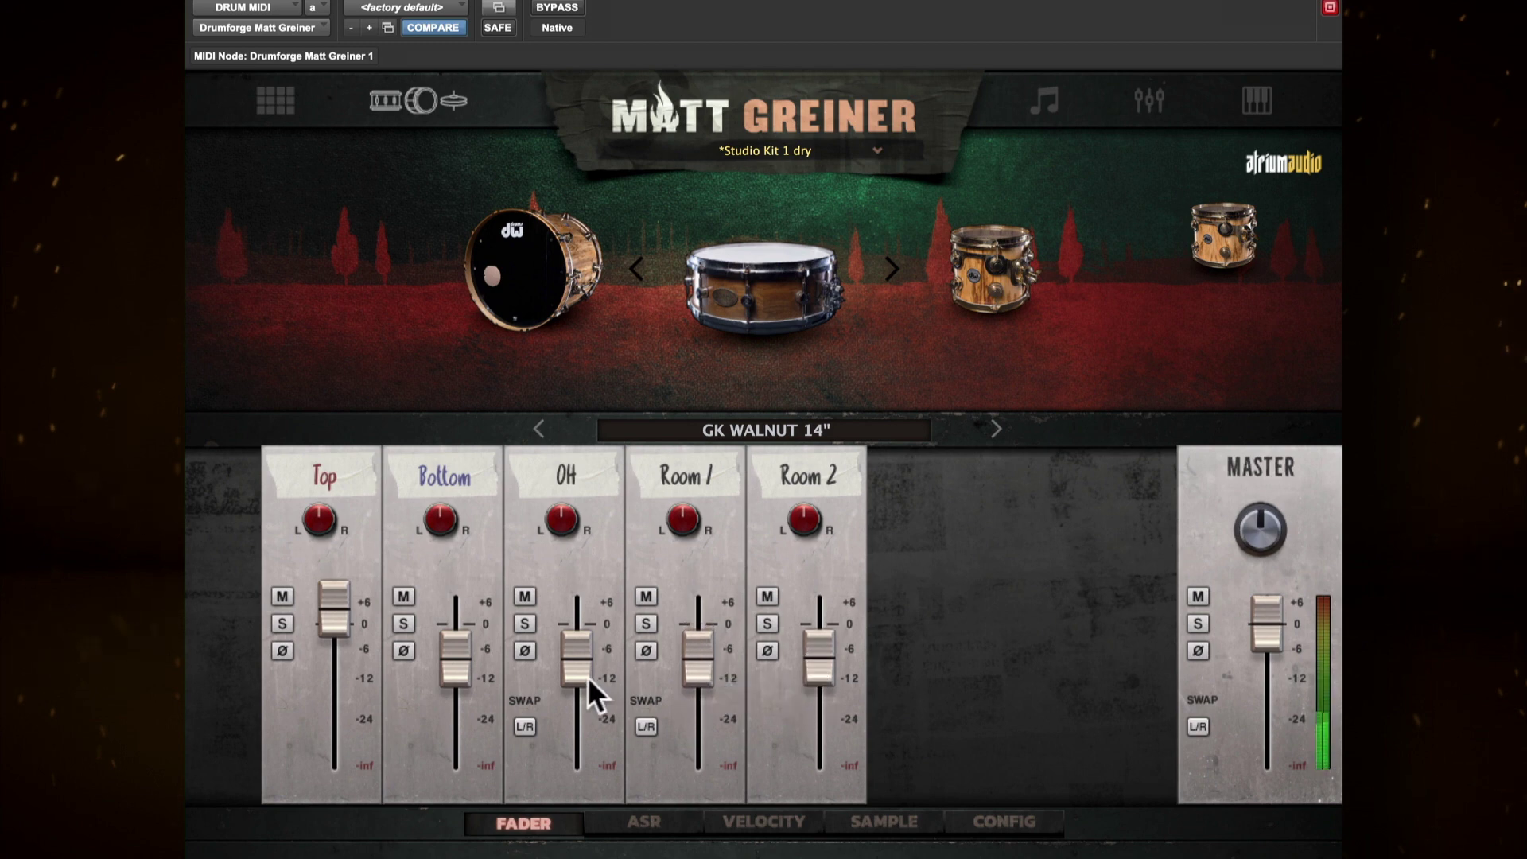
left_click_drag(454, 667, 449, 693)
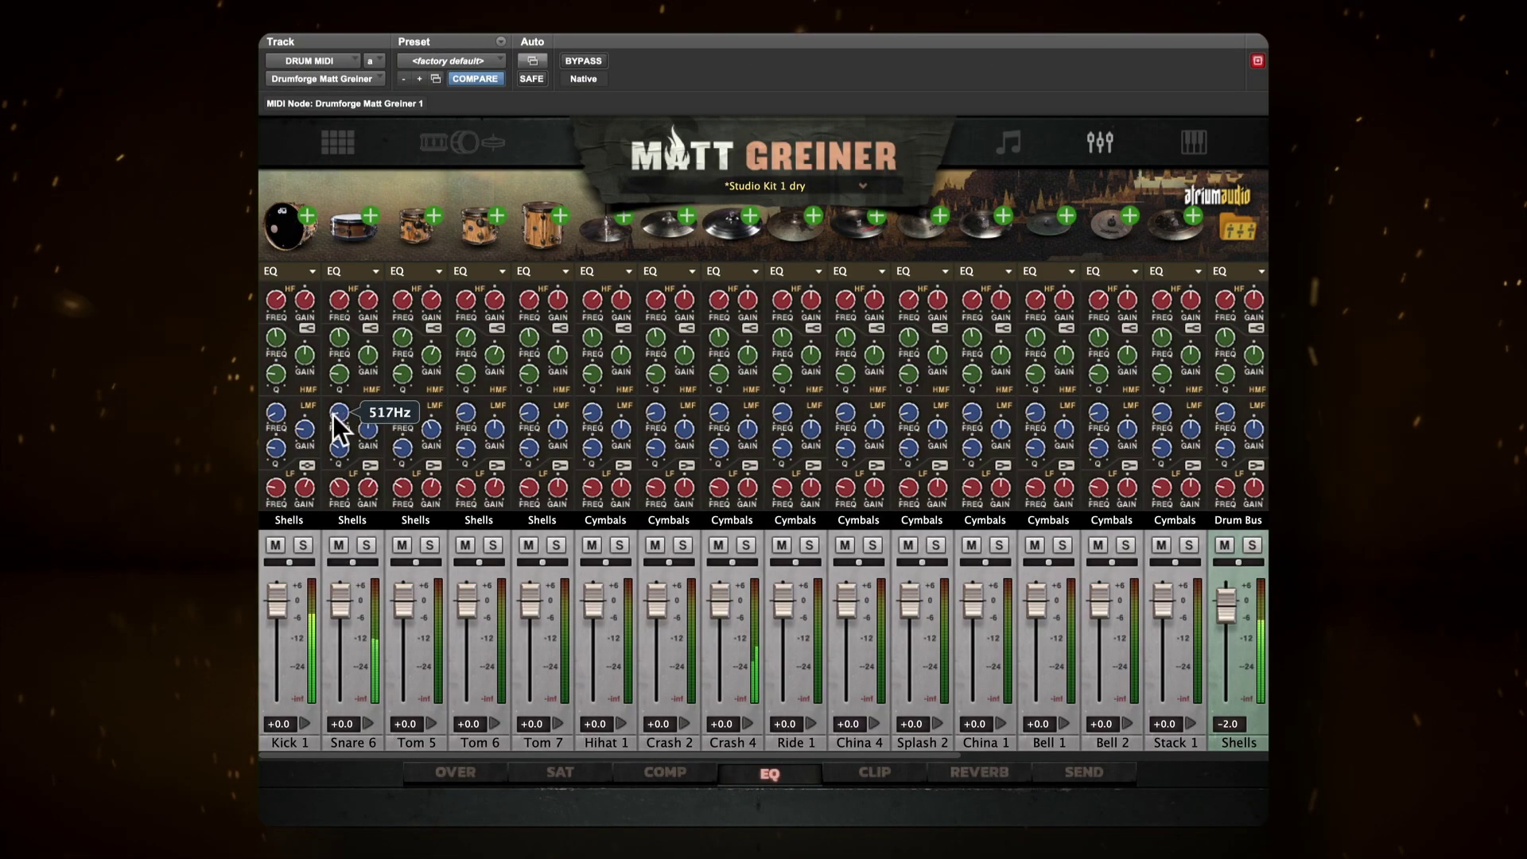
Step: Sweep the LMF frequency and cut the LMF gain on Snare 6, Kick 1 and Tom 6
left_click_drag(361, 428, 349, 454)
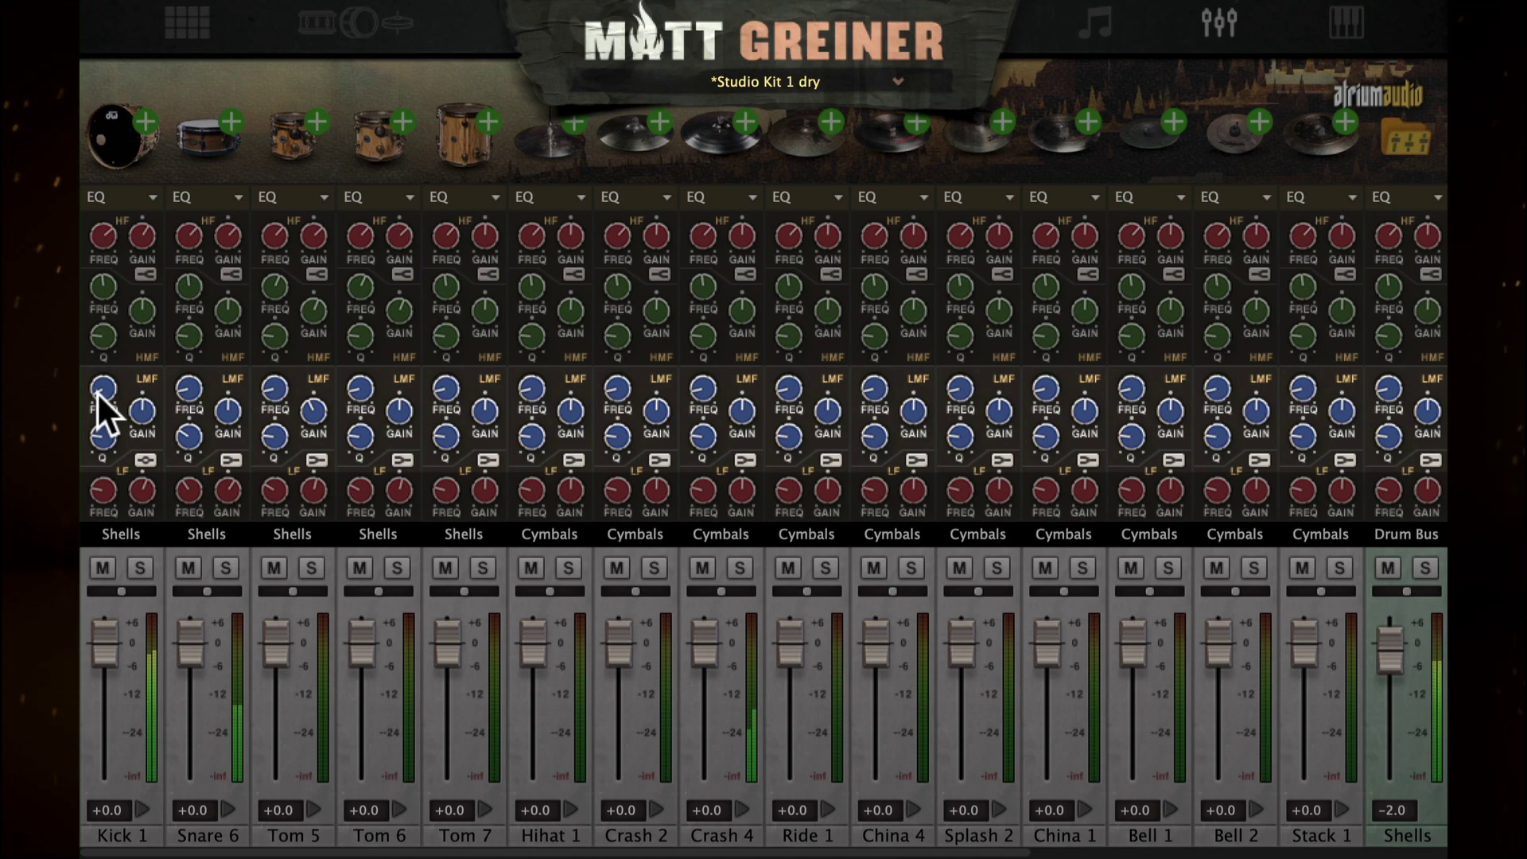
left_click_drag(102, 392, 135, 462)
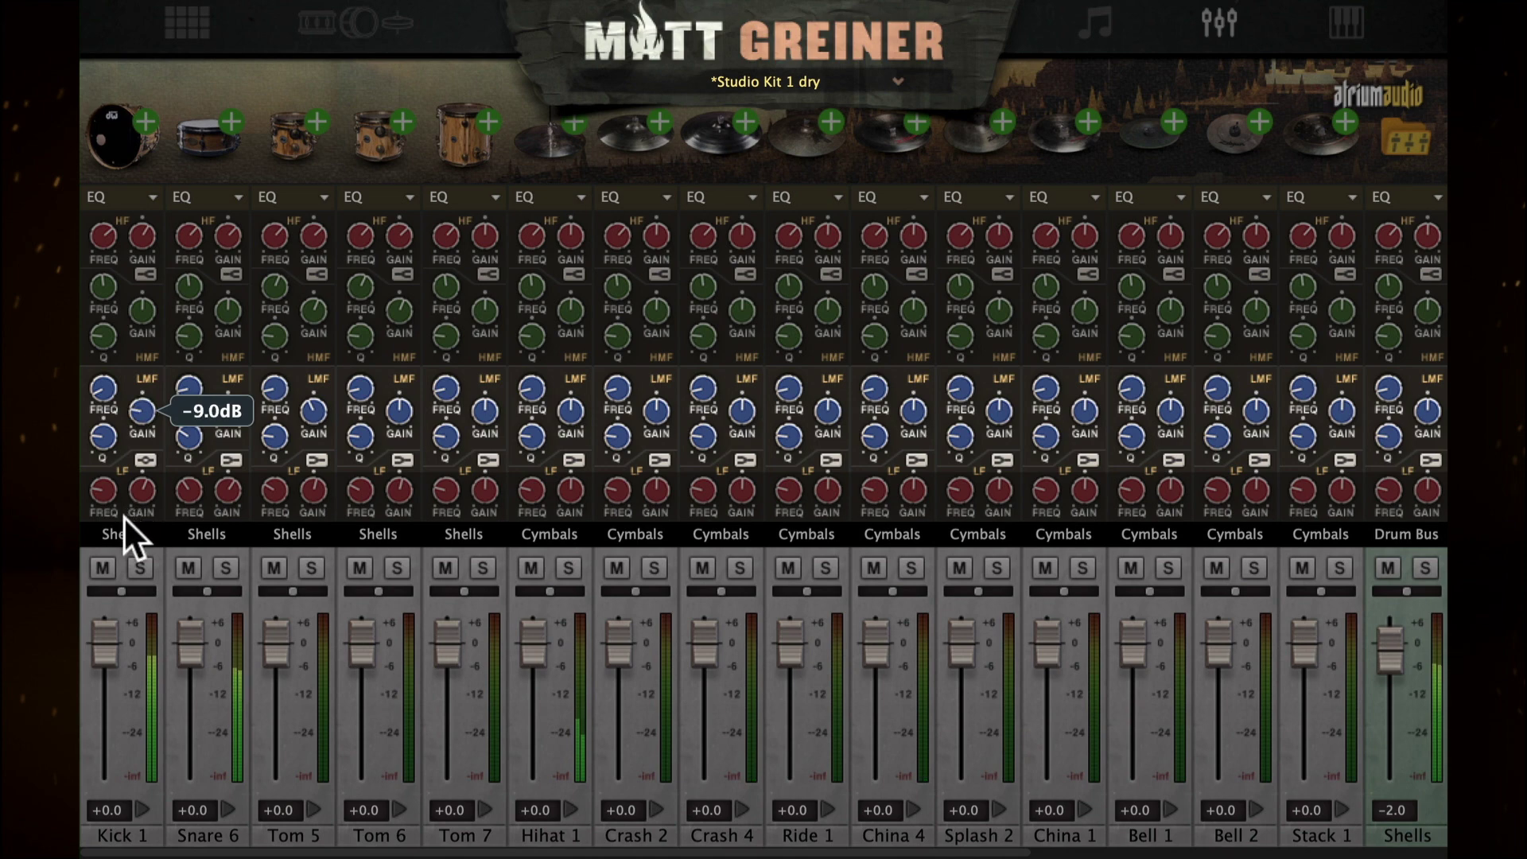
left_click_drag(124, 516, 124, 522)
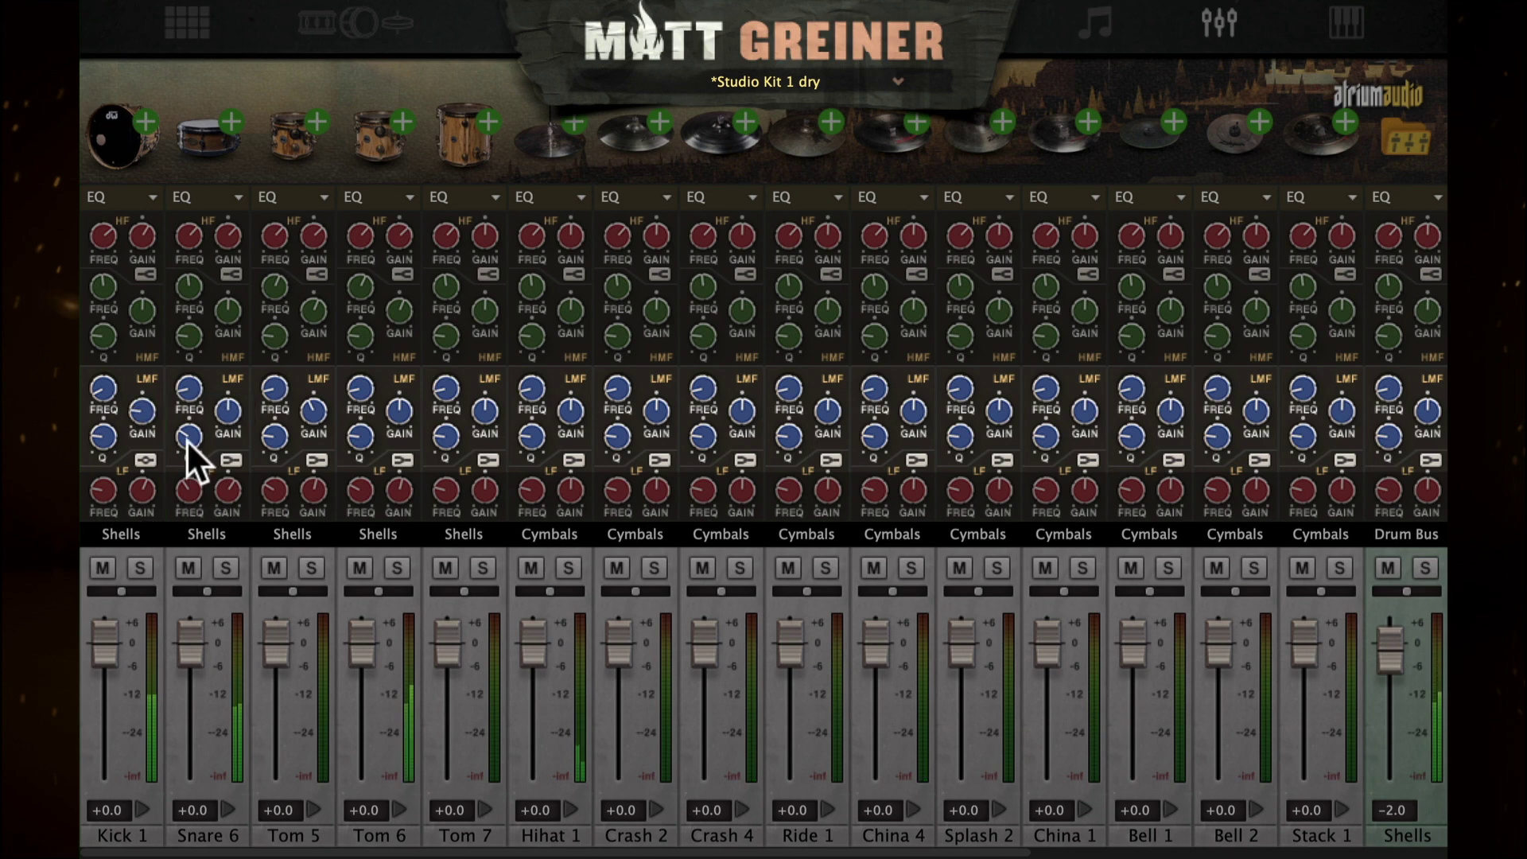
left_click_drag(189, 393, 204, 460)
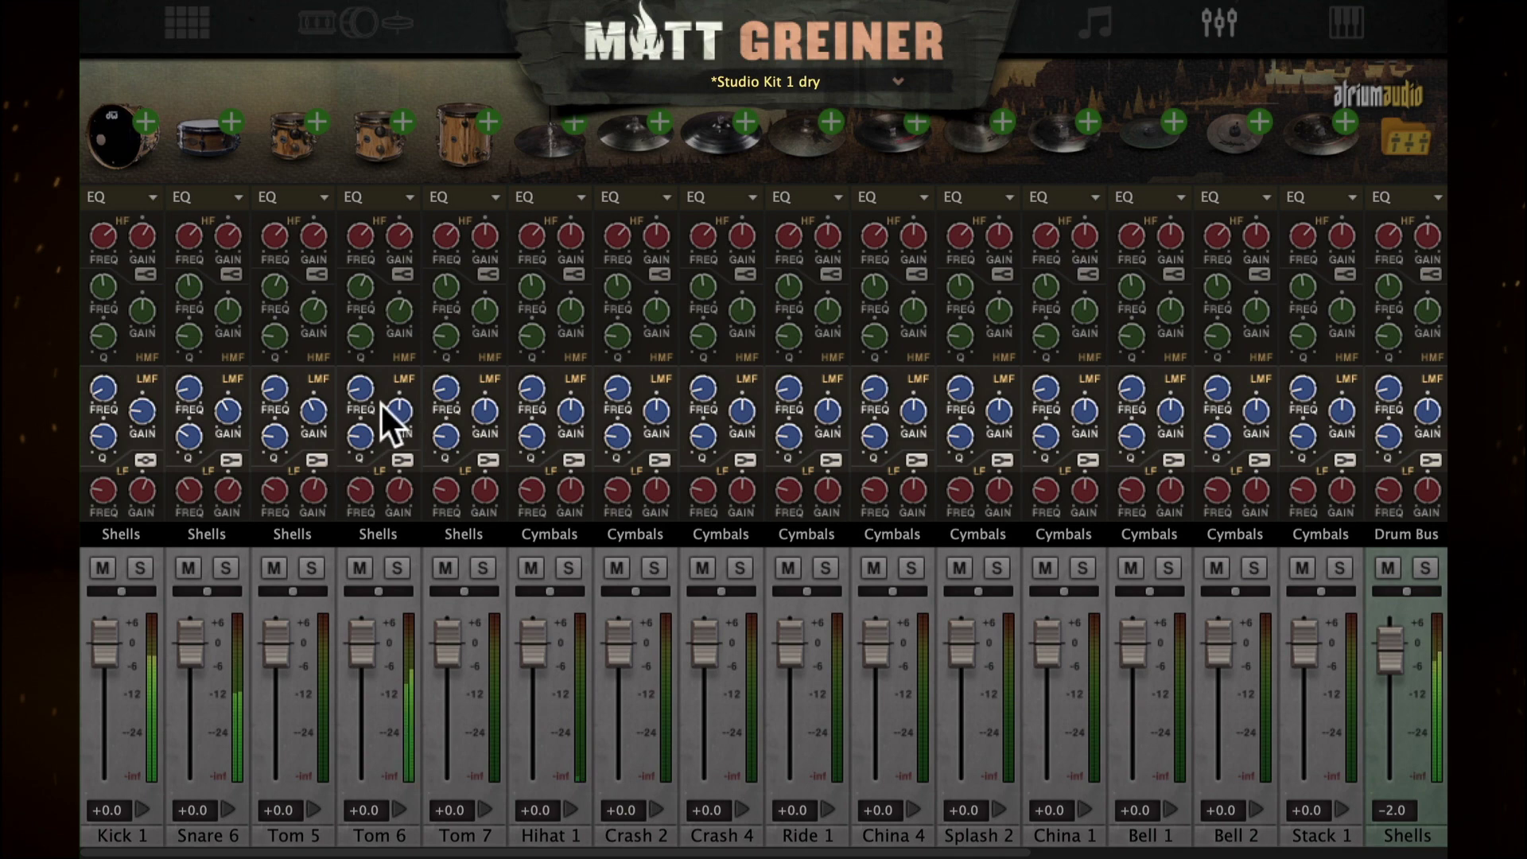
left_click_drag(396, 410, 365, 486)
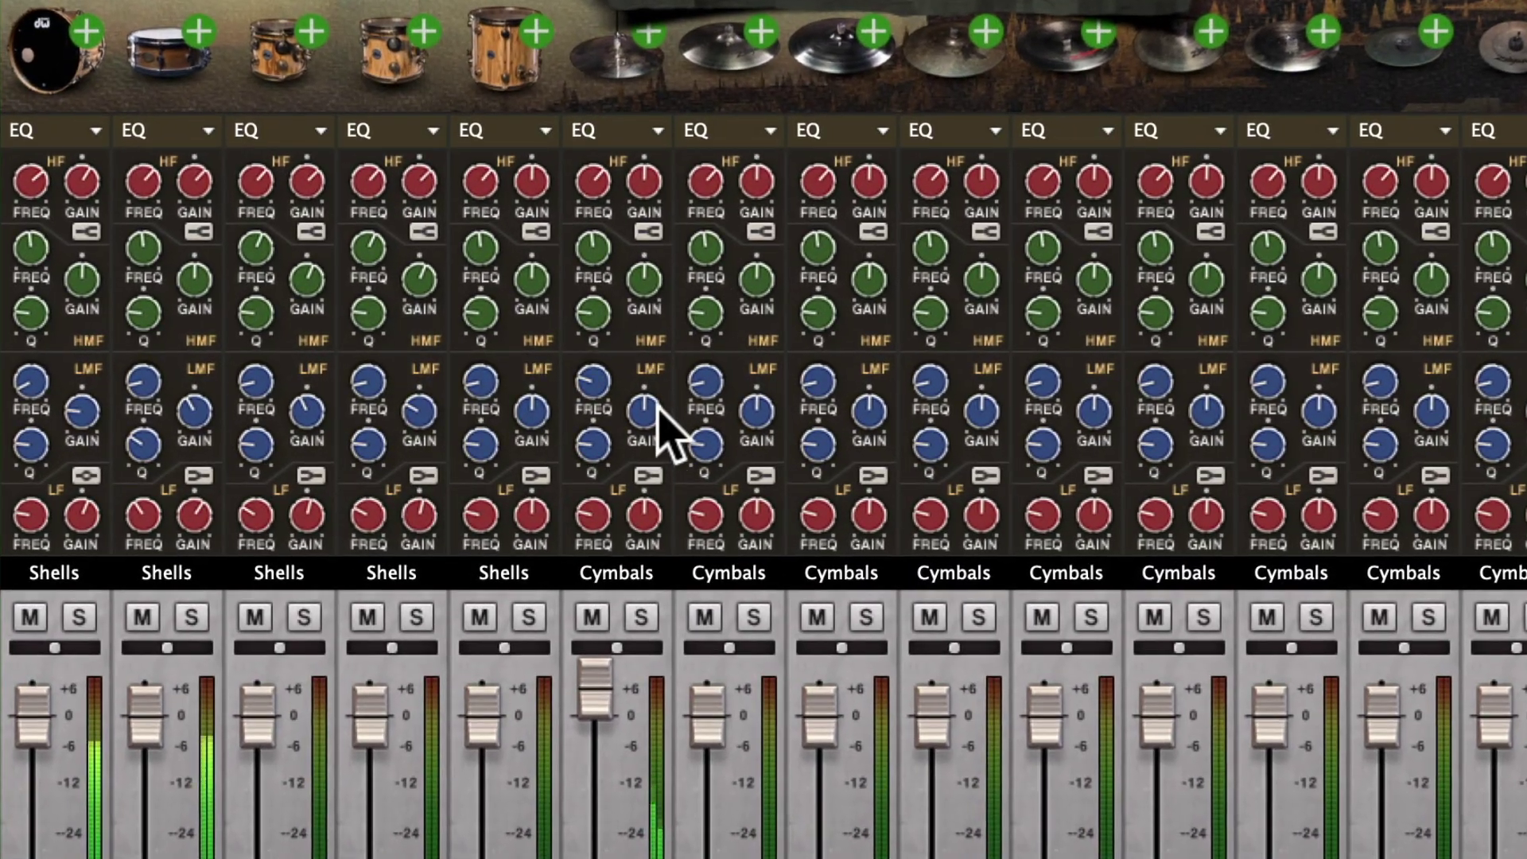
Step: Cut the Hihat 1 LMF gain, then boost it back up instead
mouse_move(654, 412)
left_mouse_down()
mouse_move(626, 543)
mouse_move(634, 298)
mouse_move(620, 358)
mouse_move(632, 389)
left_mouse_up()
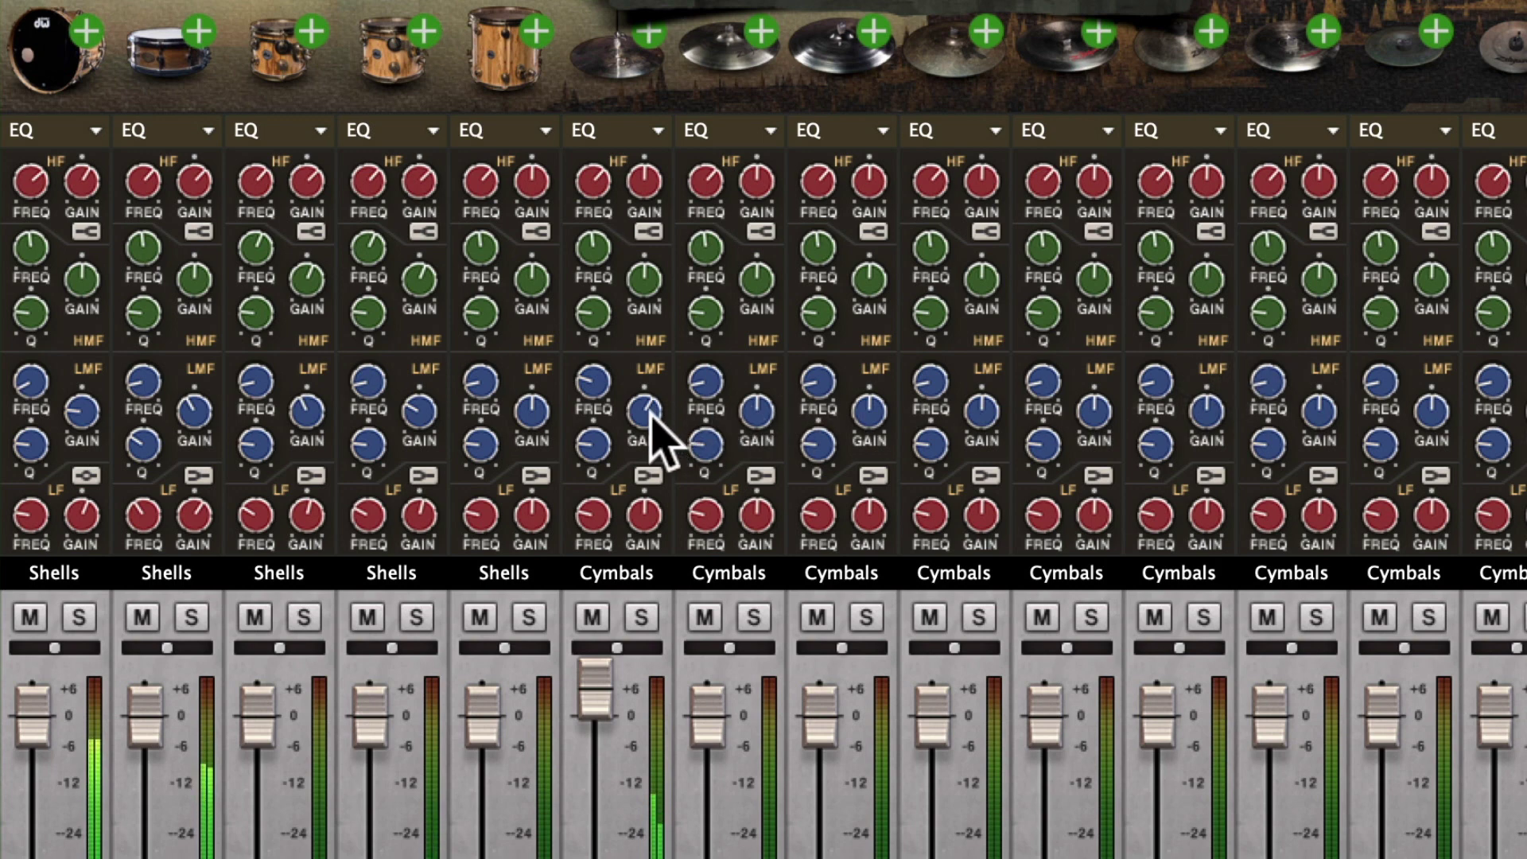
left_click_drag(651, 427, 640, 550)
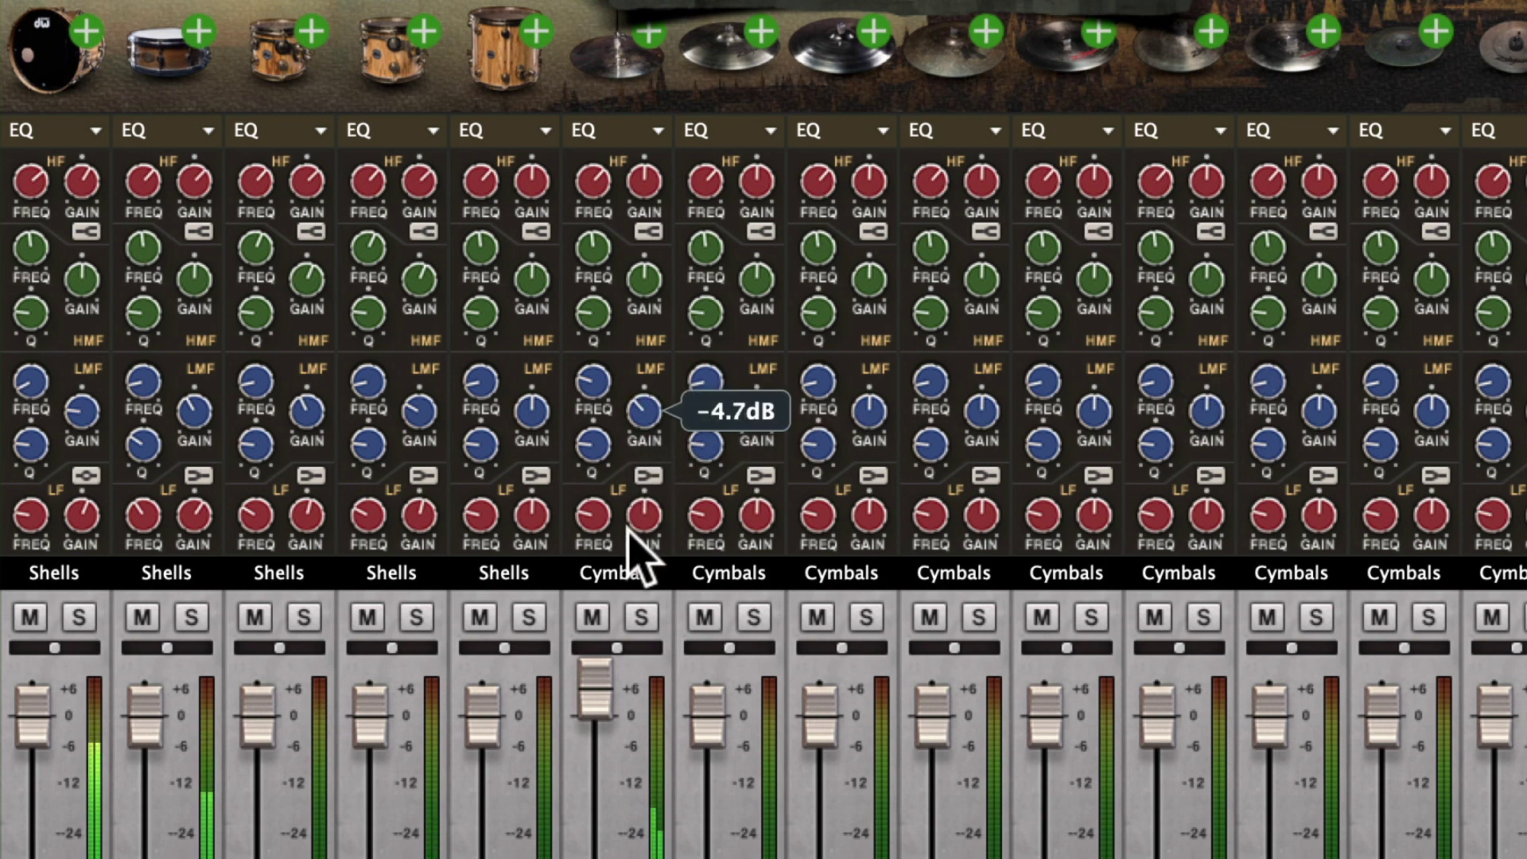
left_click_drag(640, 558, 630, 424)
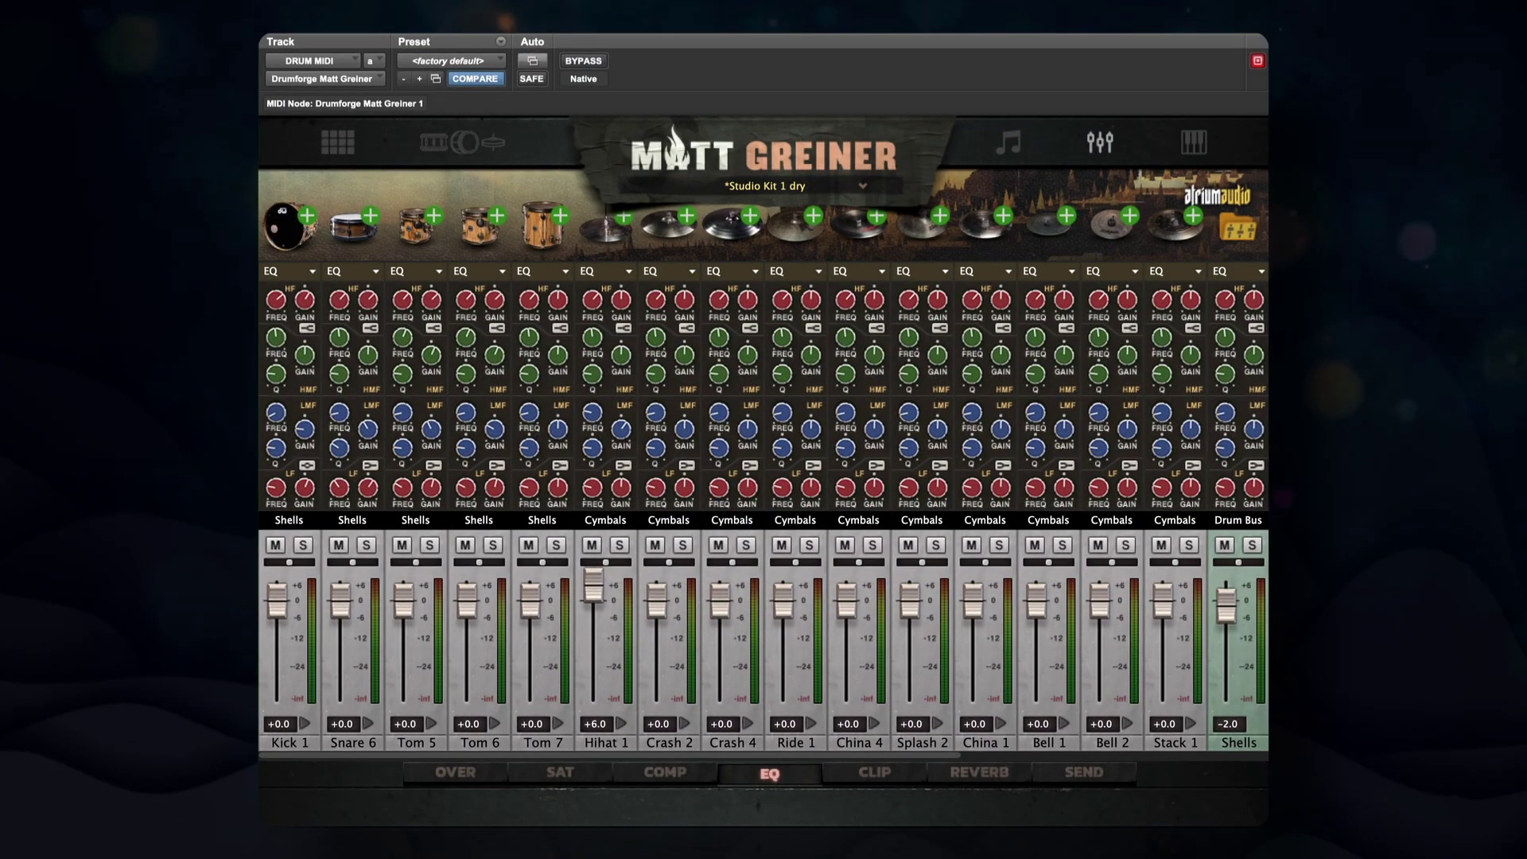
Step: Enter an exact low-mid frequency value on an LMF FREQ knob
double_click(592, 415)
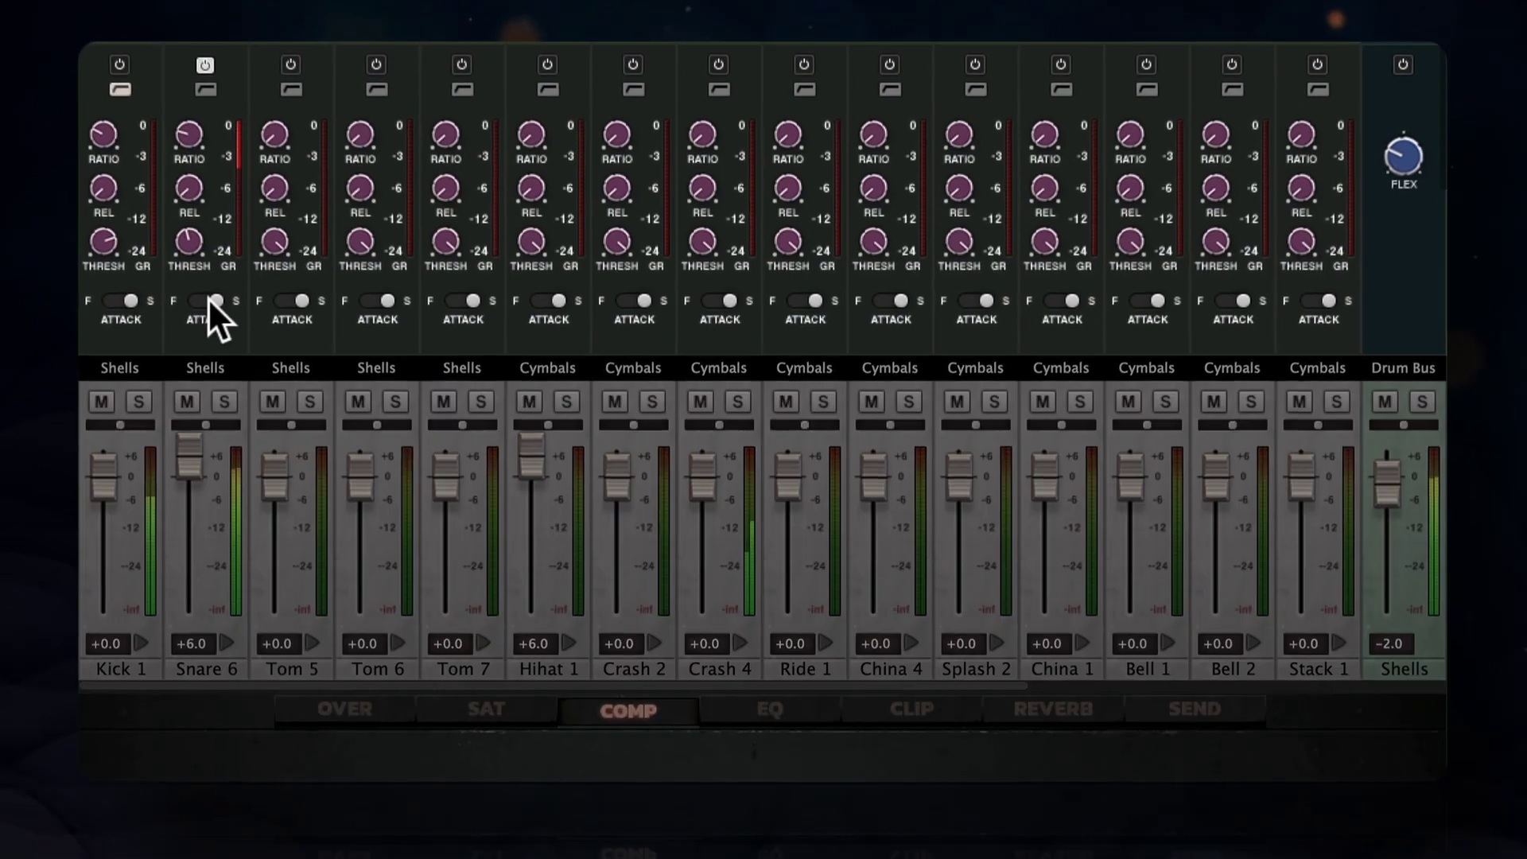
Step: Switch Snare 6 compressor attack between F and S, raise THRESH, and leave attack on F
left_click(208, 300)
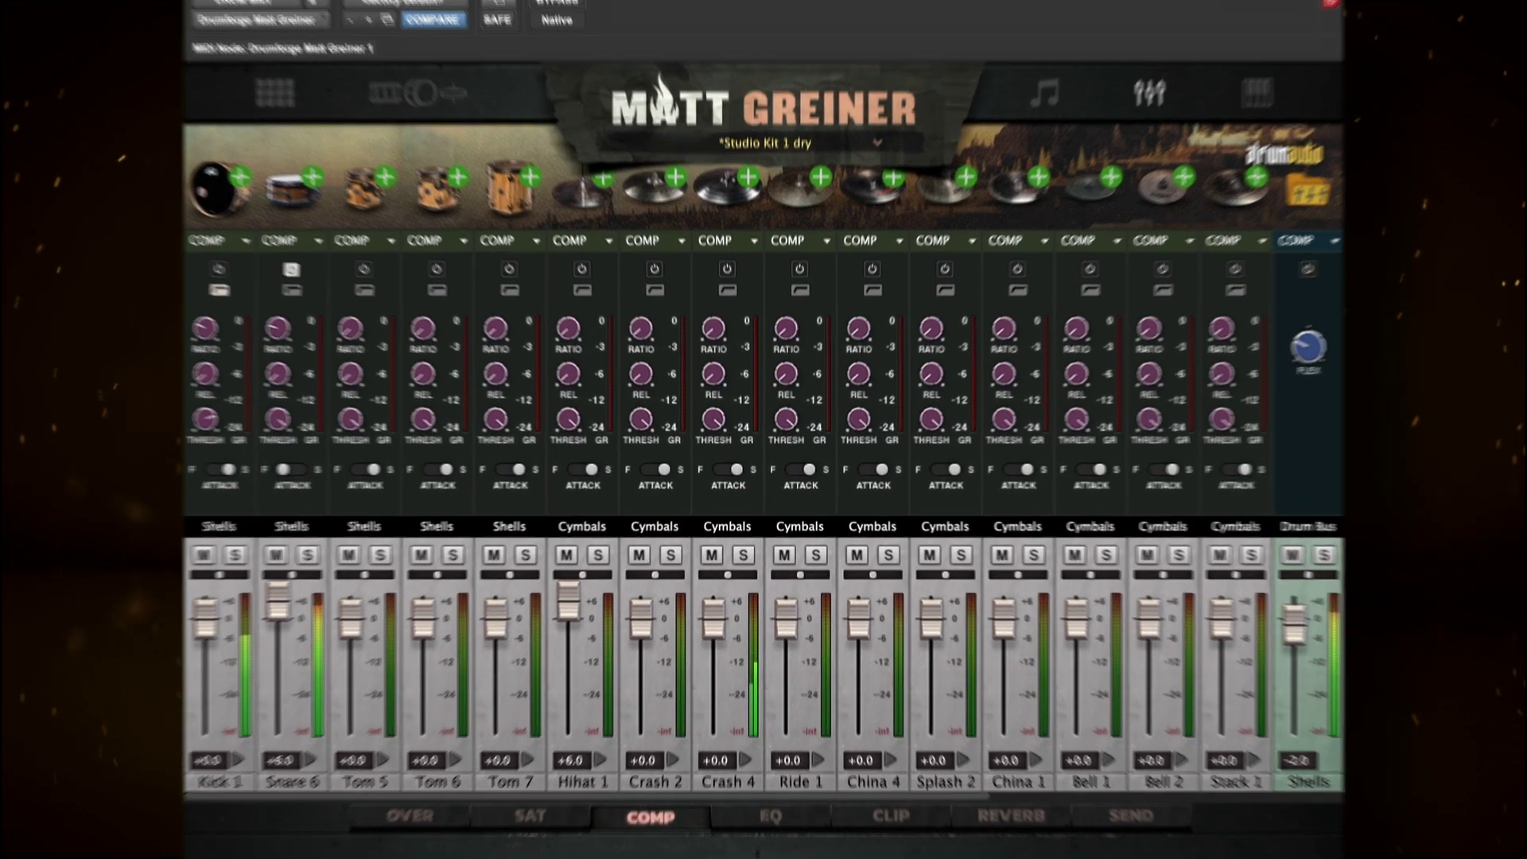
mouse_move(344, 288)
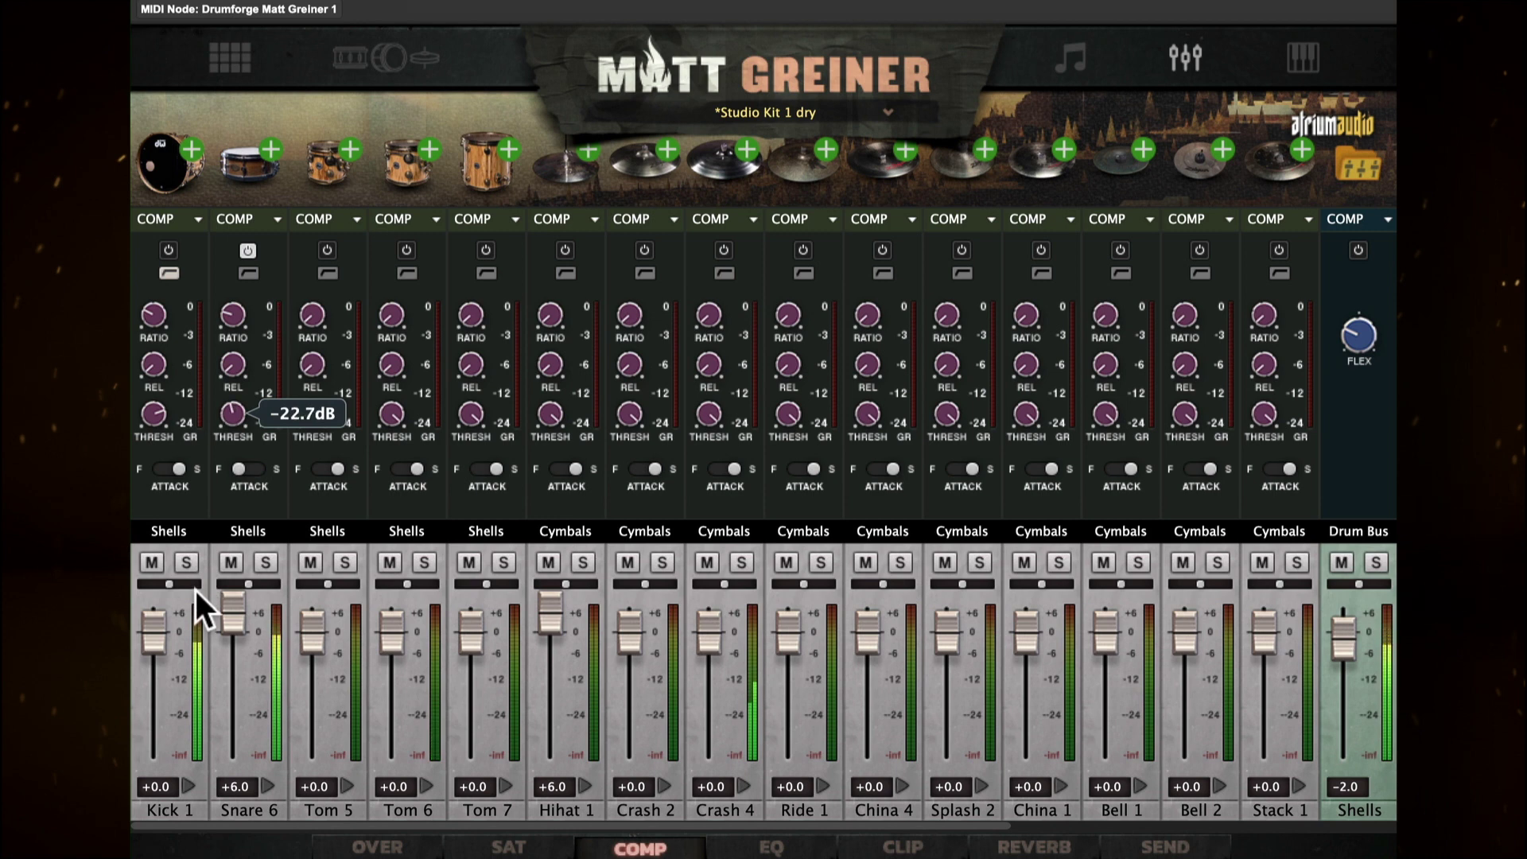
left_click(247, 469)
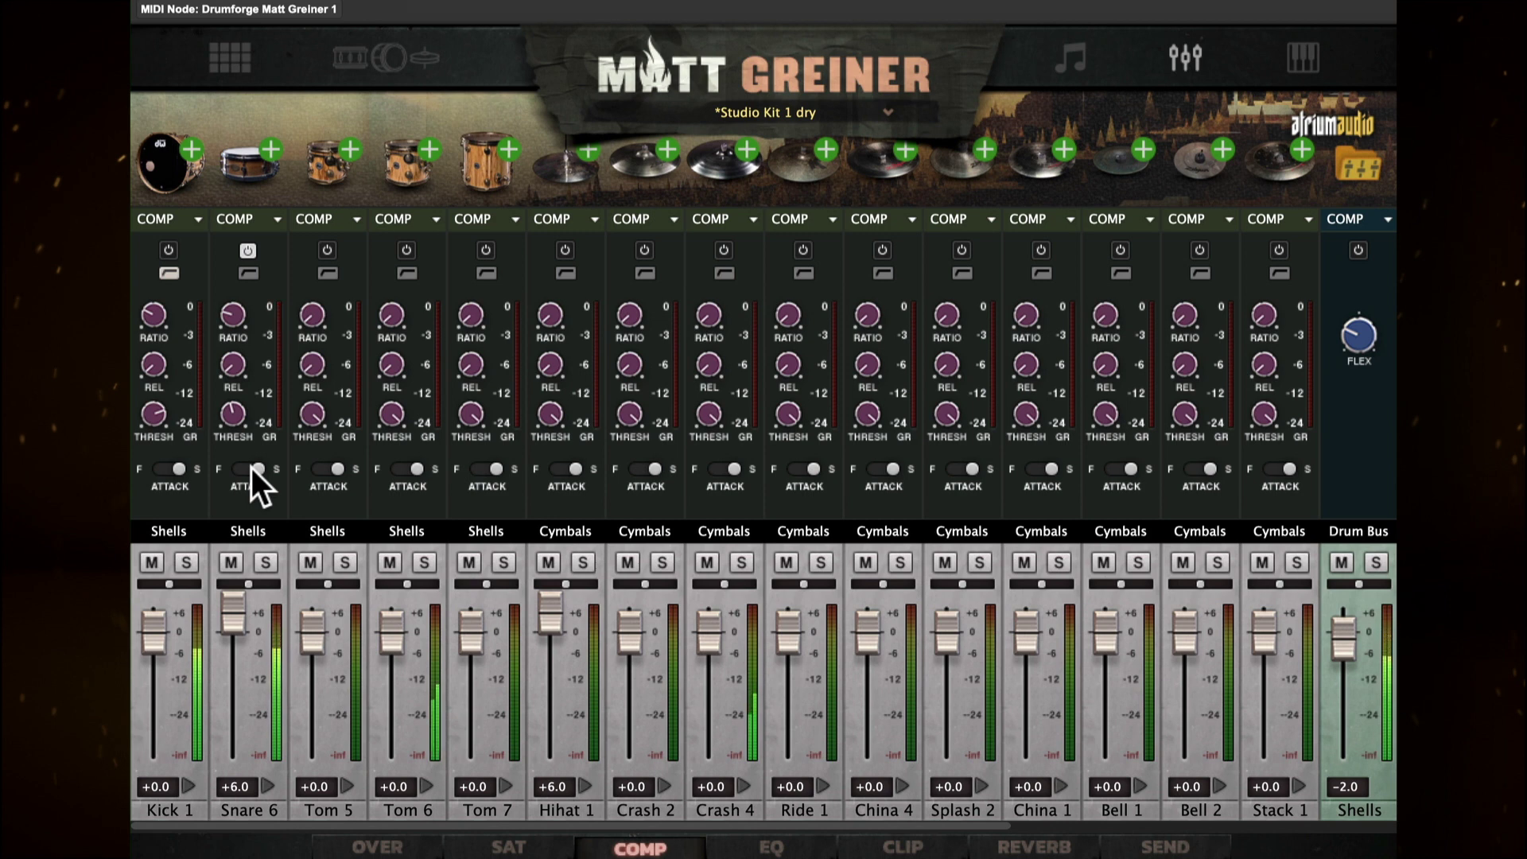
left_click(252, 468)
left_click(251, 469)
left_click_drag(234, 412, 215, 336)
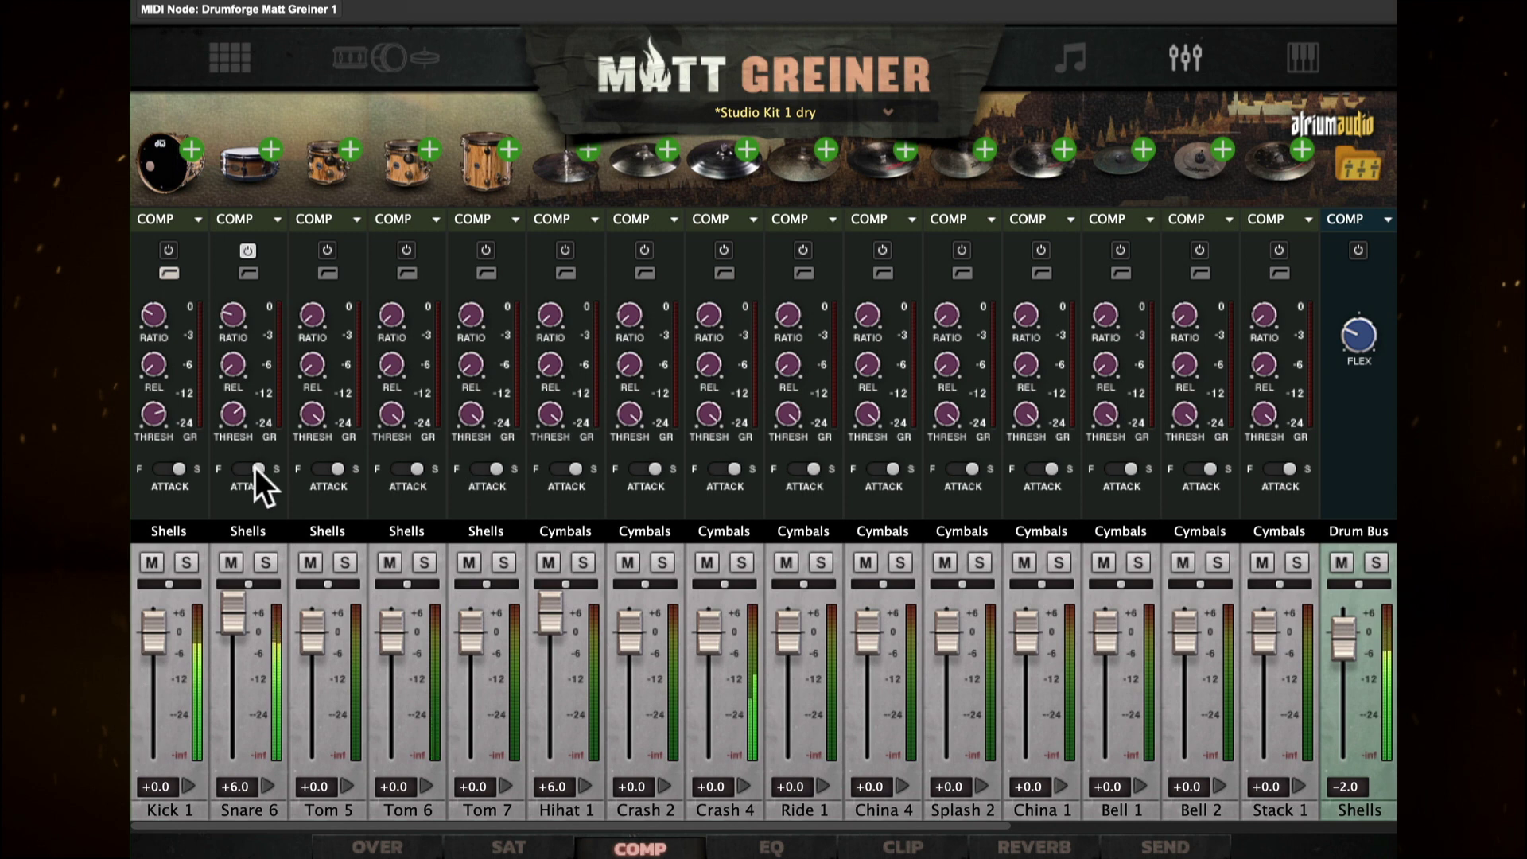
left_click(255, 468)
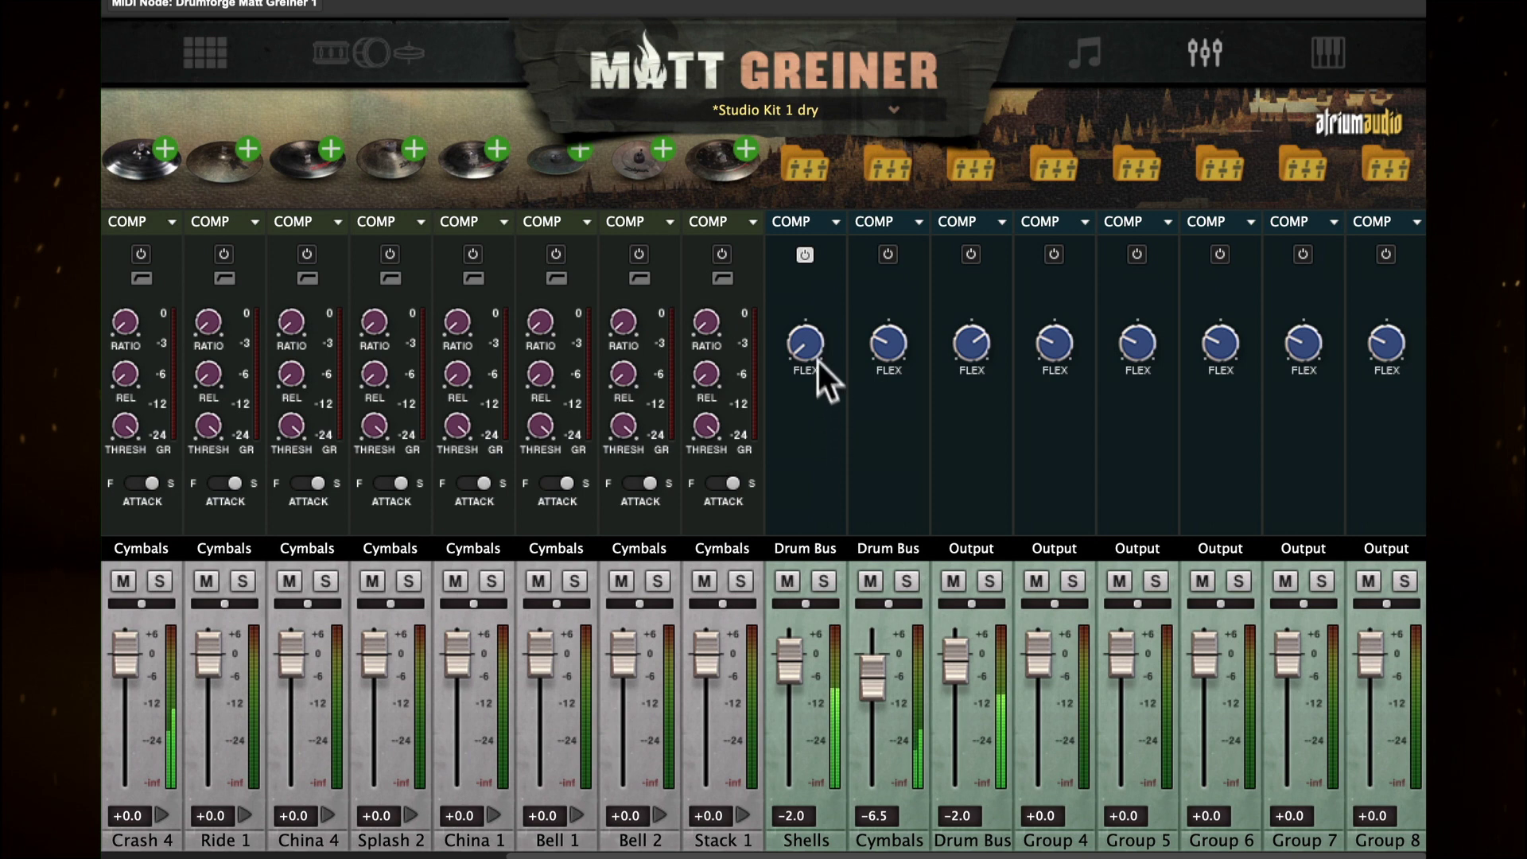
Step: Push the Shells bus compressor FLEX knob up to 75%
left_click_drag(807, 348, 794, 240)
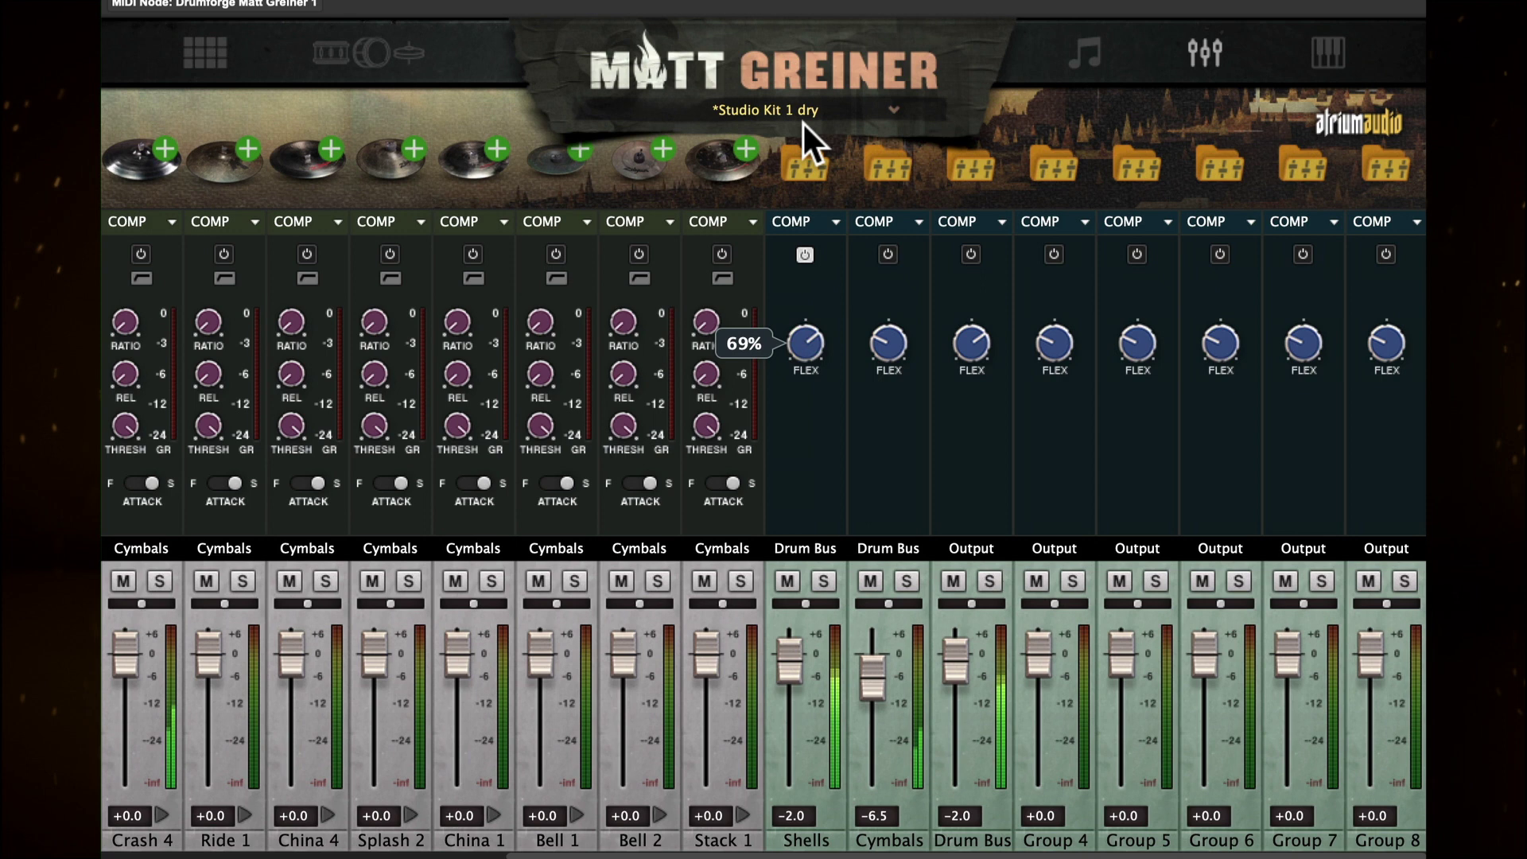
left_click_drag(802, 121, 802, 106)
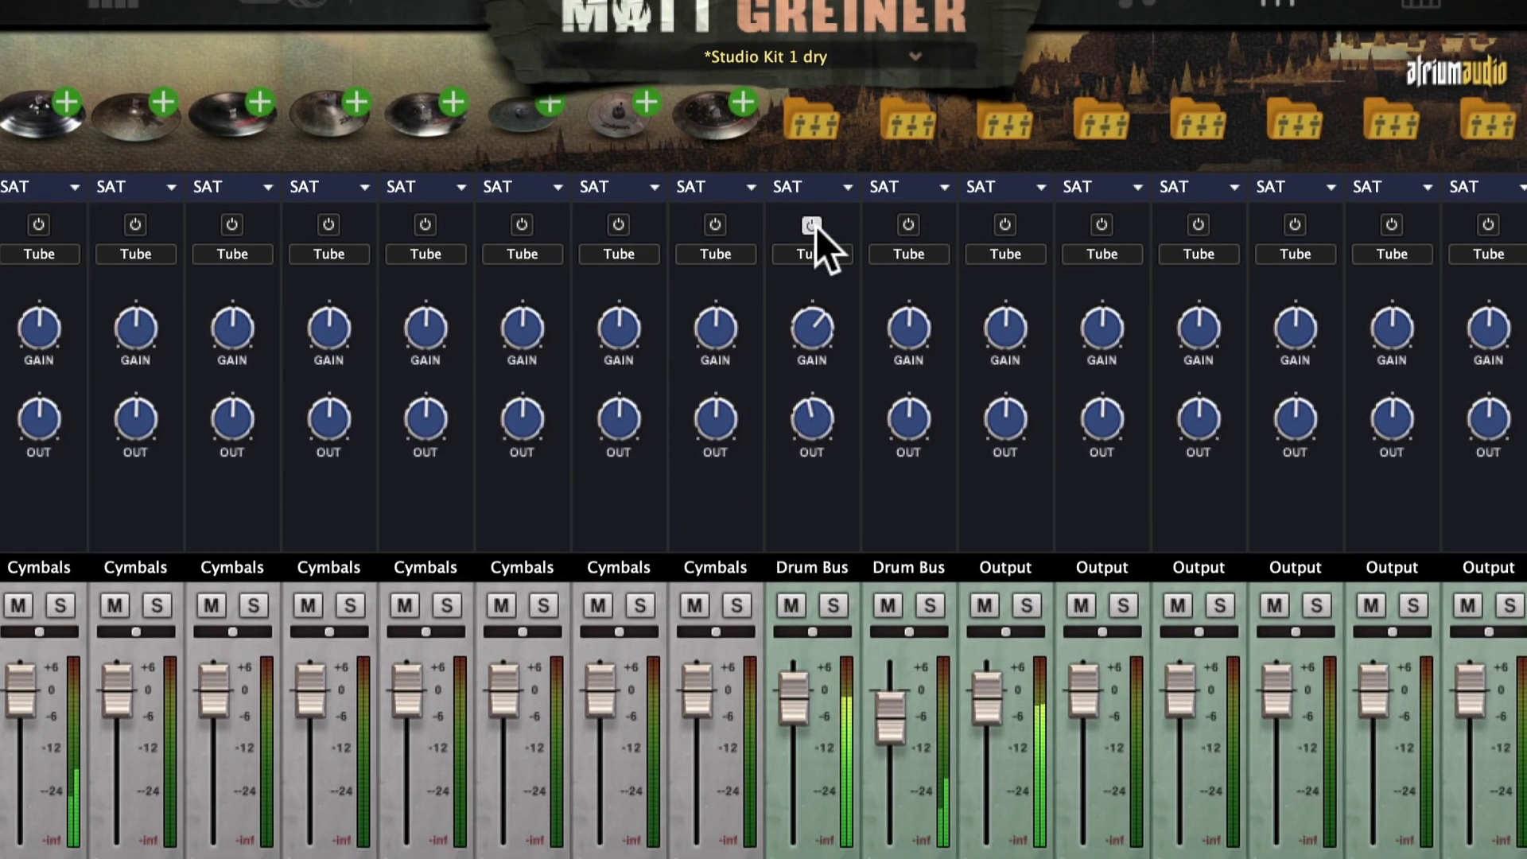
Step: Switch on Shells bus saturation and try the Tape and Distort types
left_click(813, 225)
left_click(832, 256)
left_click(827, 307)
left_click(817, 255)
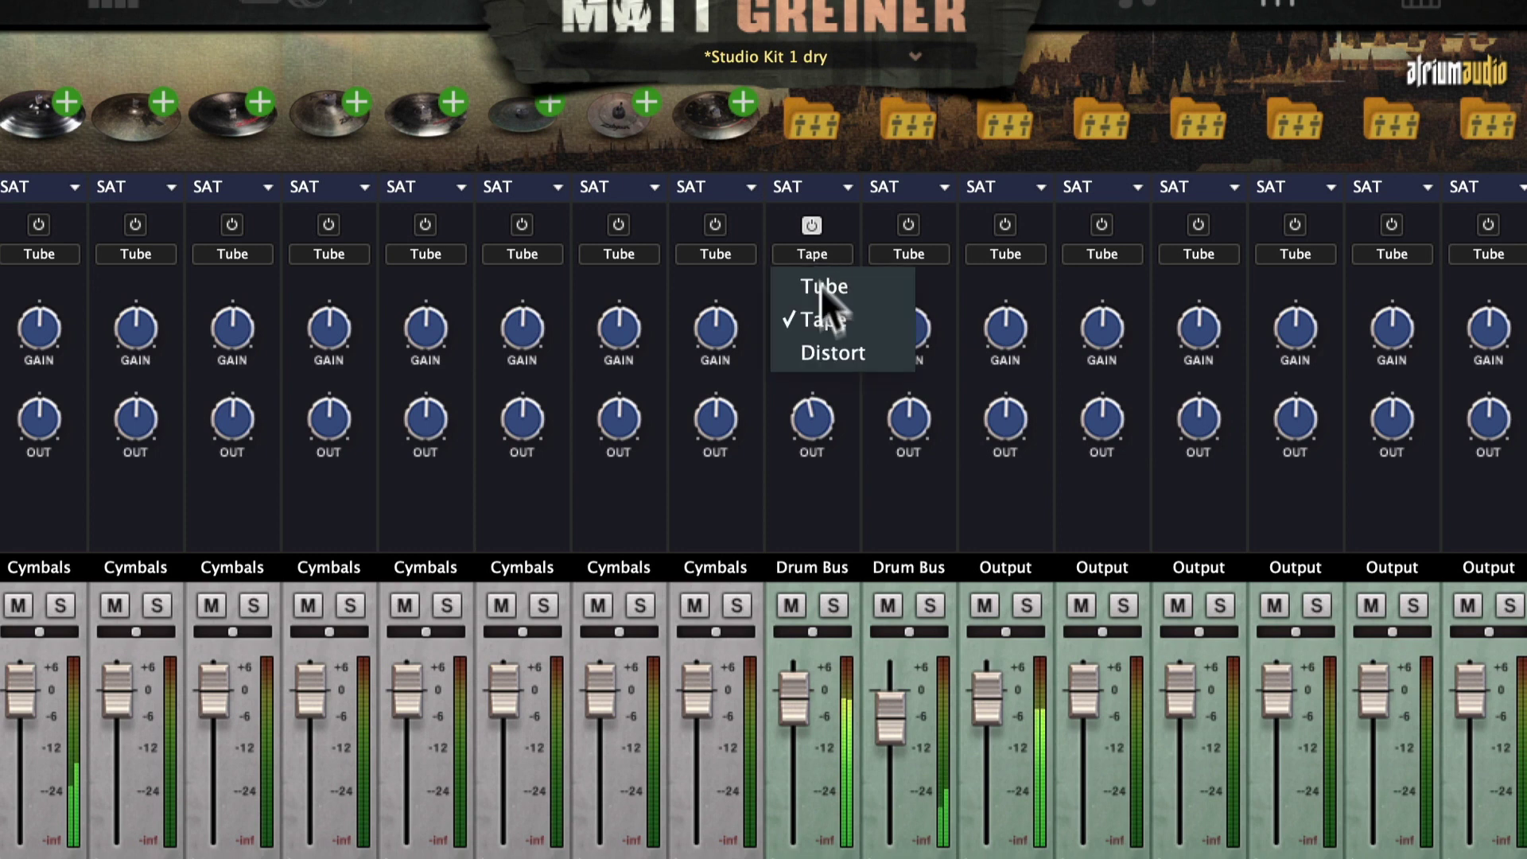
left_click(832, 344)
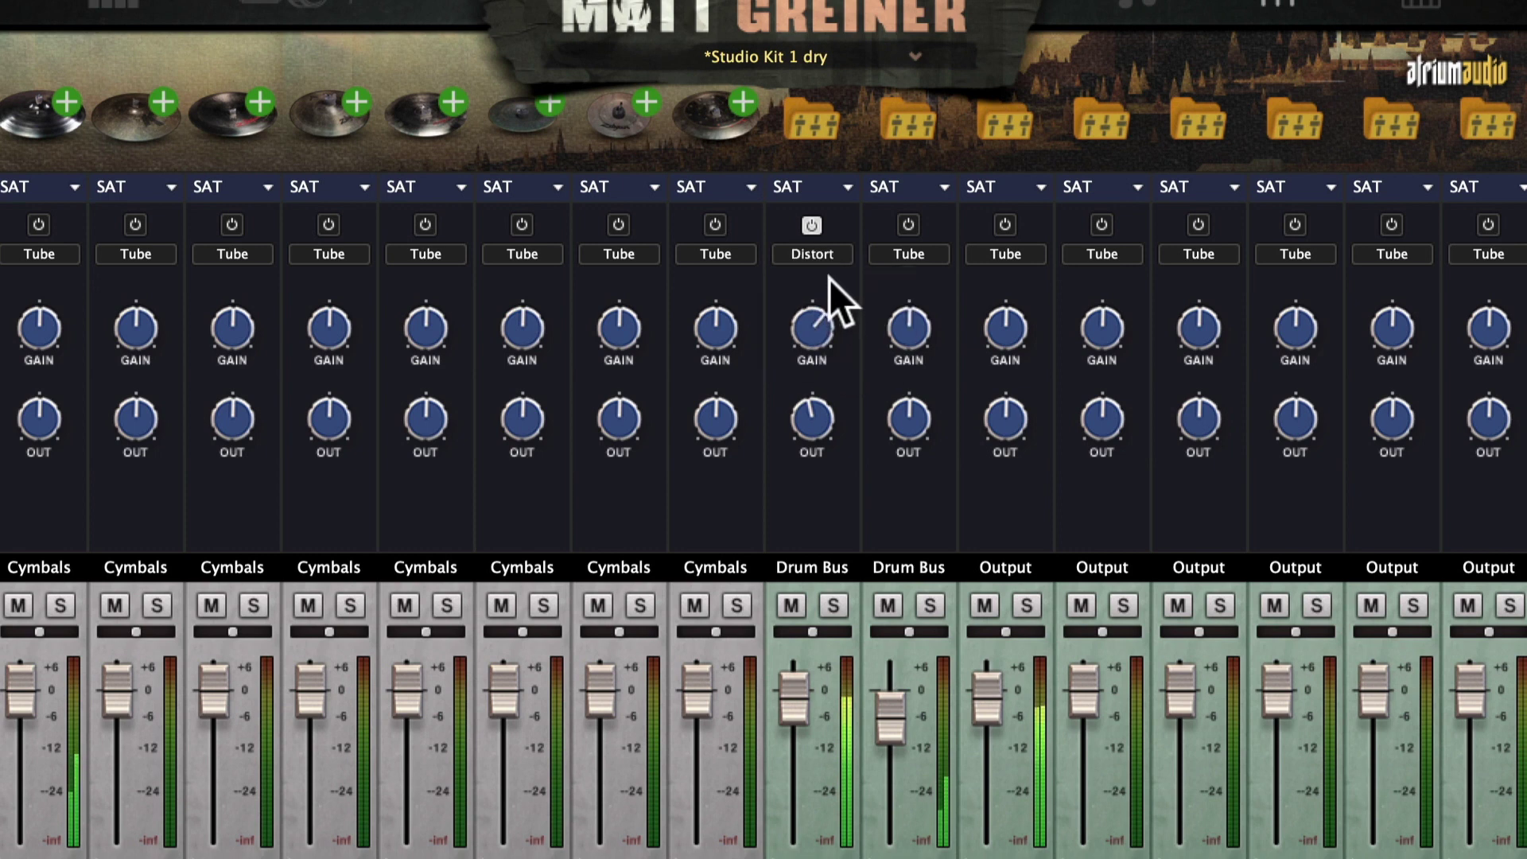
Step: Cycle the saturation type through Tube, Tape and Distort, ending on Tube
left_click(822, 254)
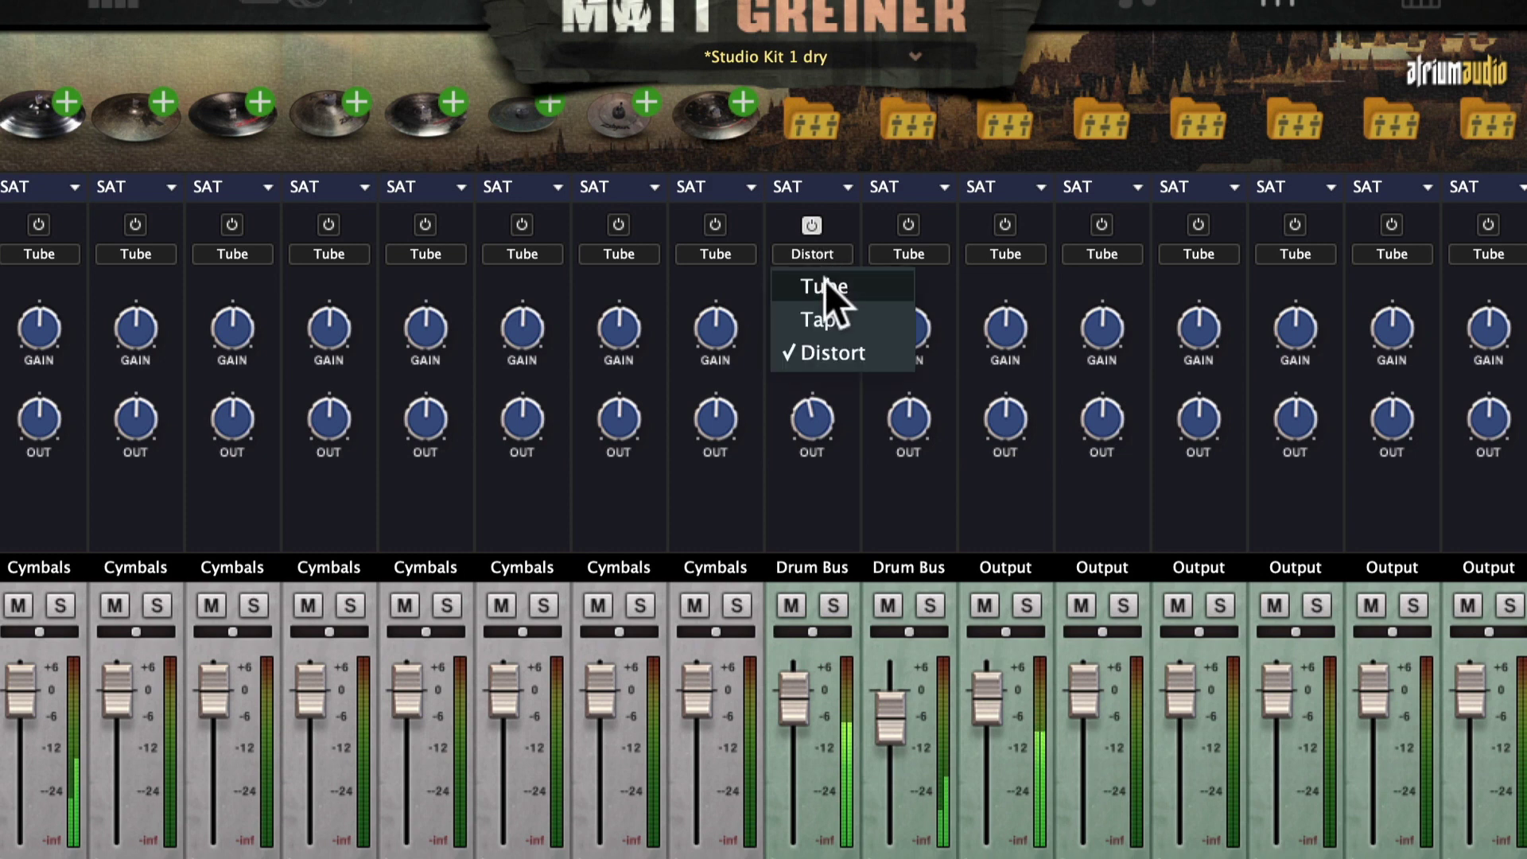
left_click(840, 285)
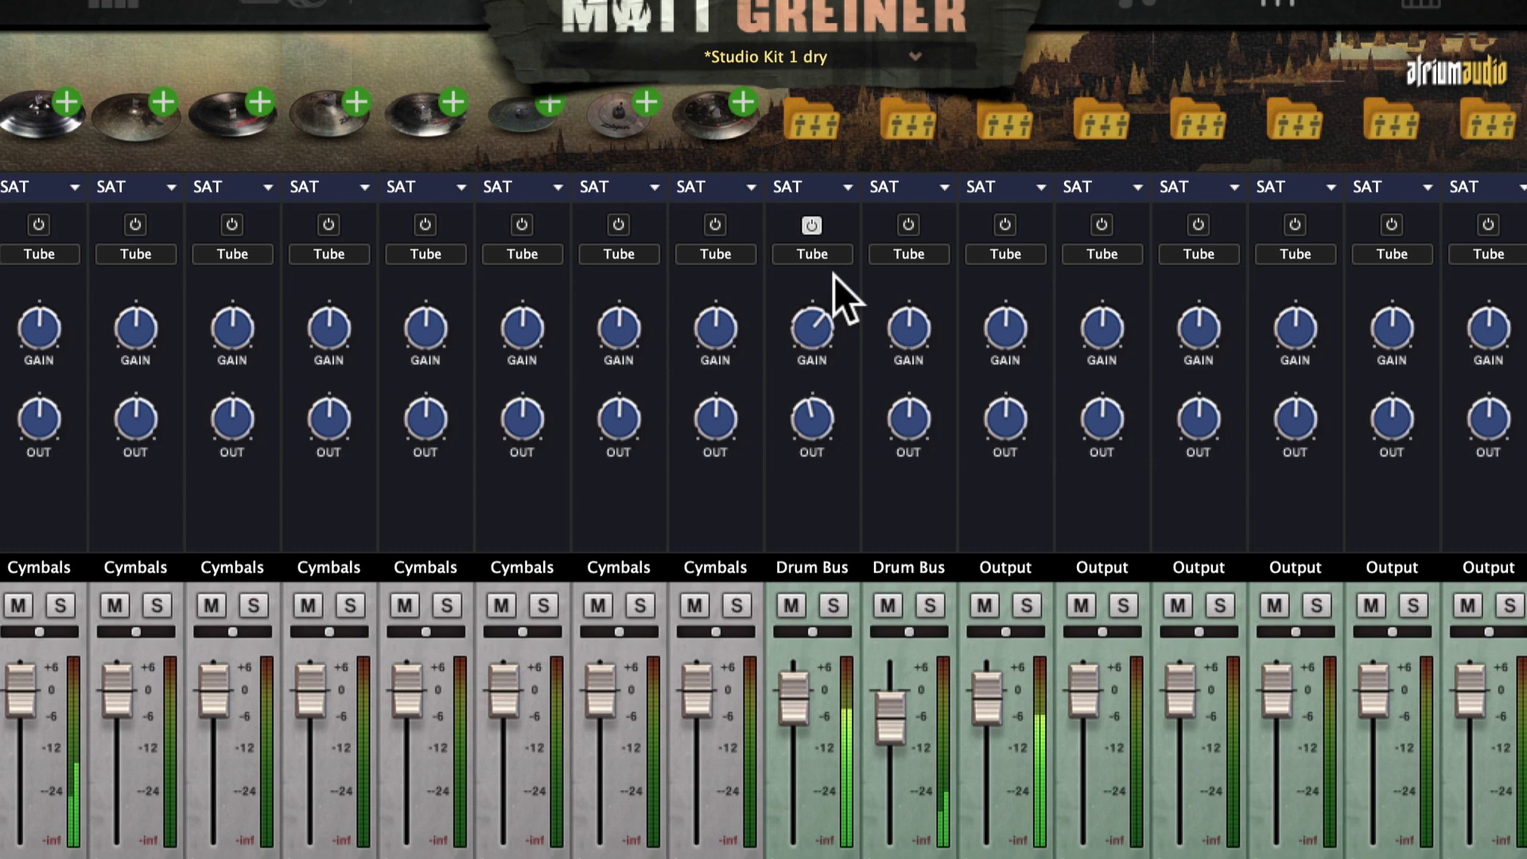
left_click(823, 254)
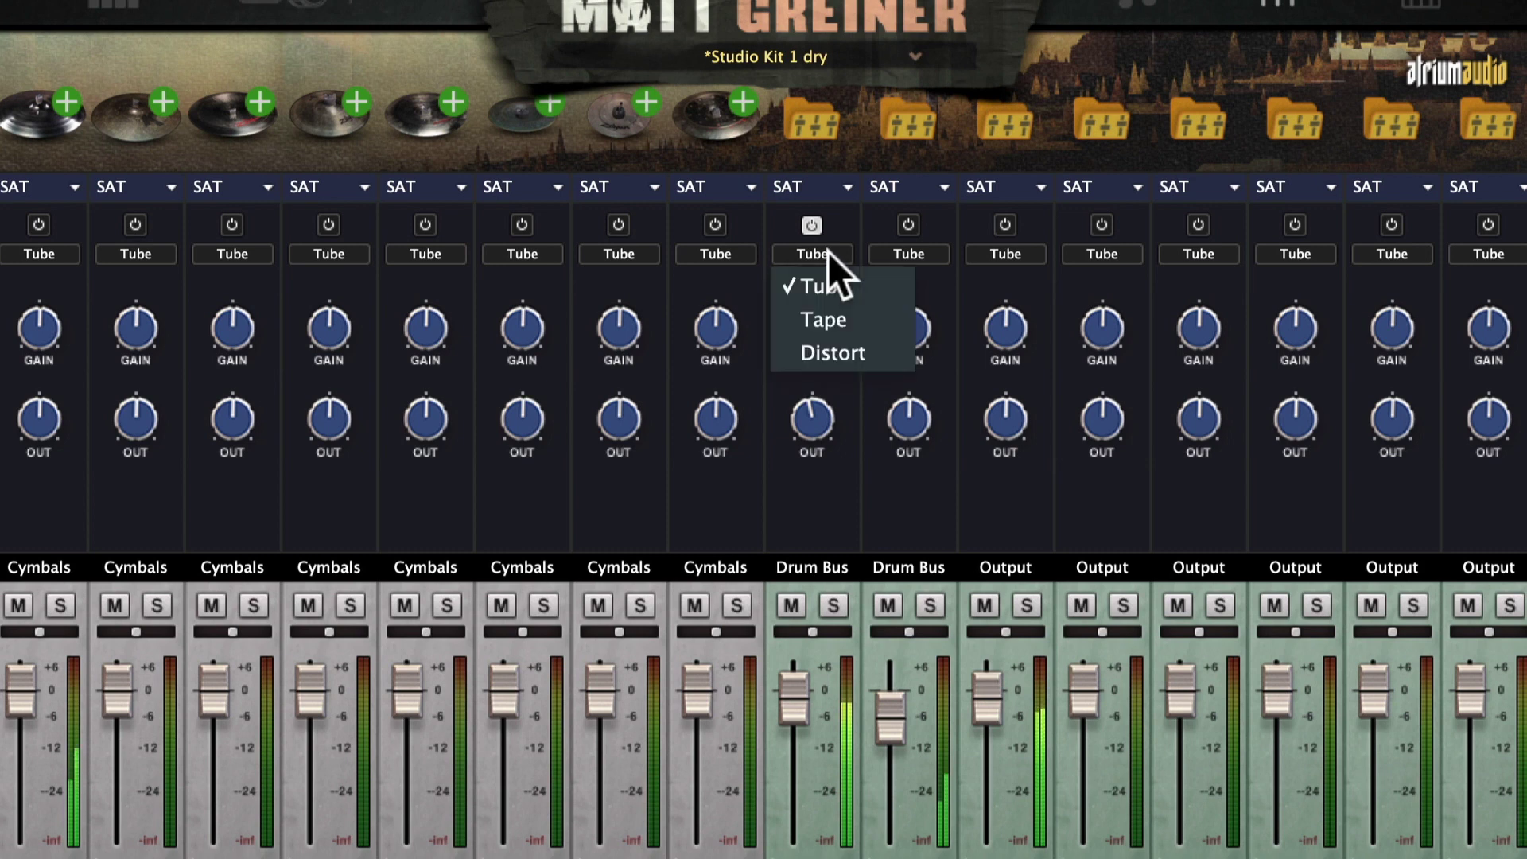
left_click(835, 315)
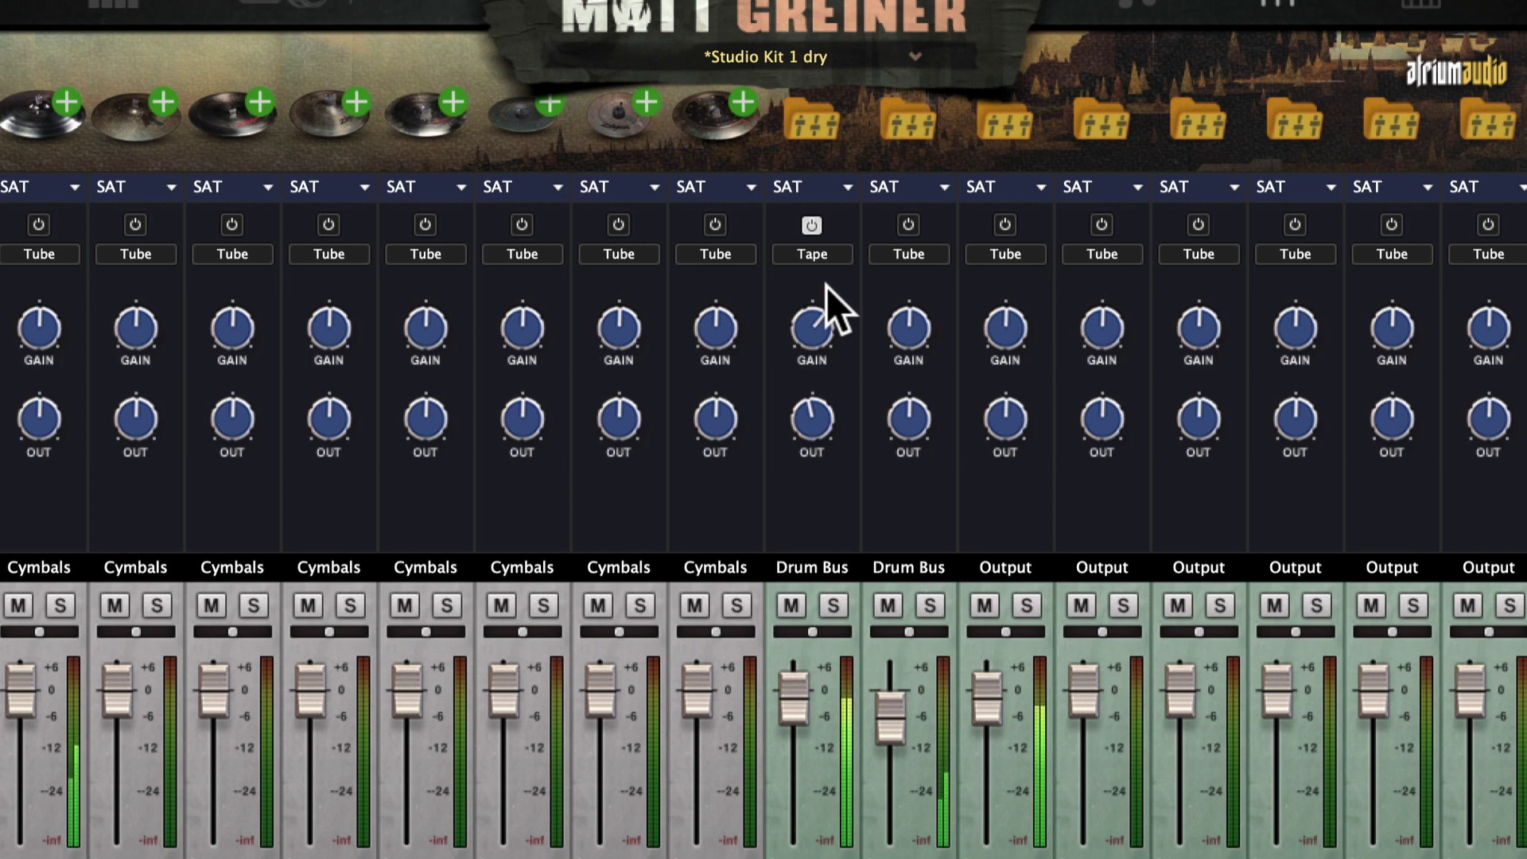
left_click(823, 257)
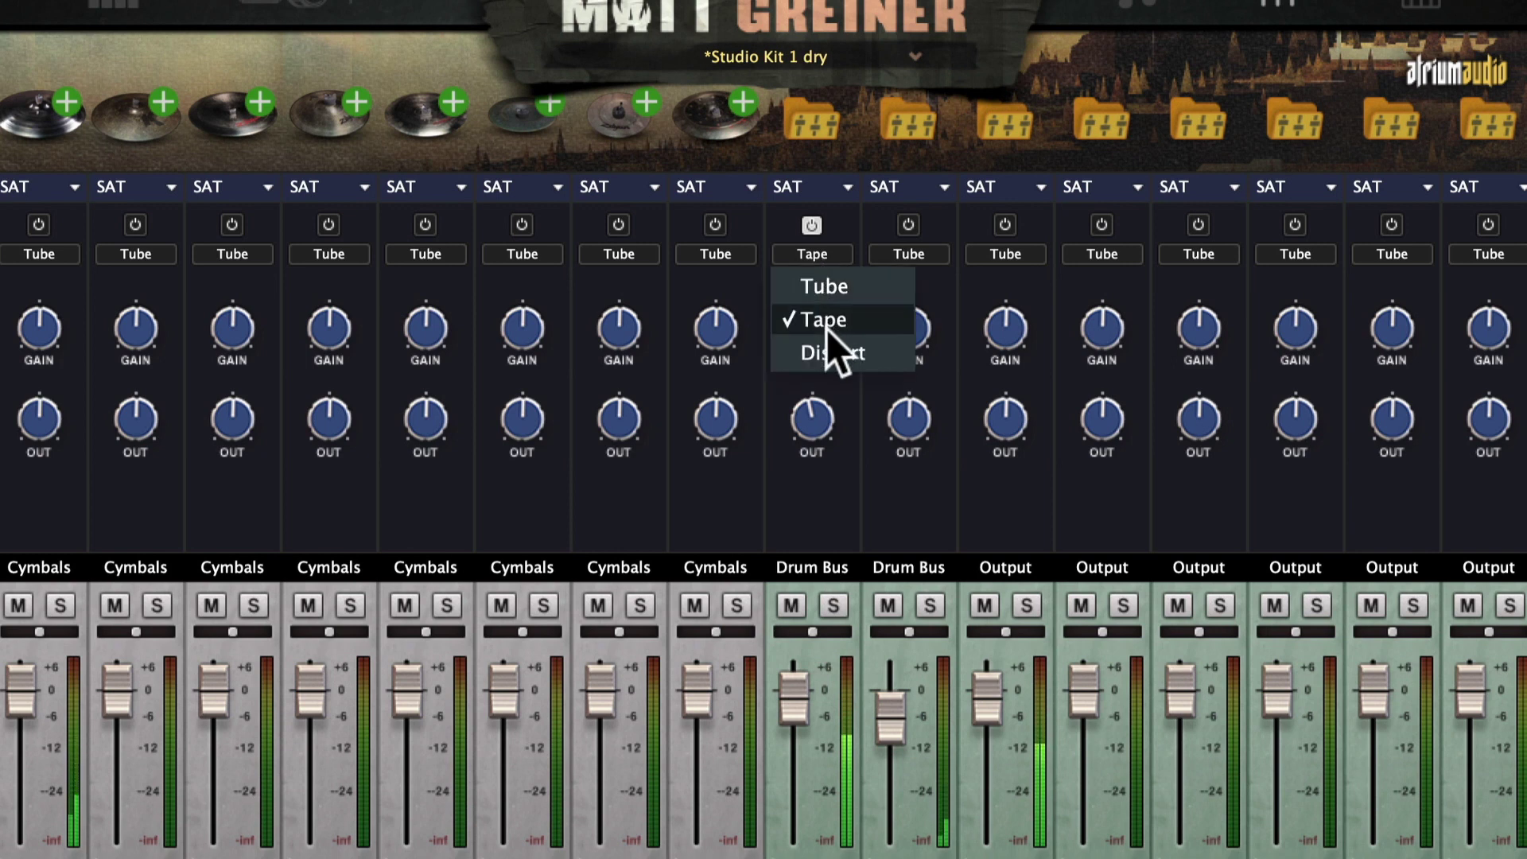
left_click(826, 354)
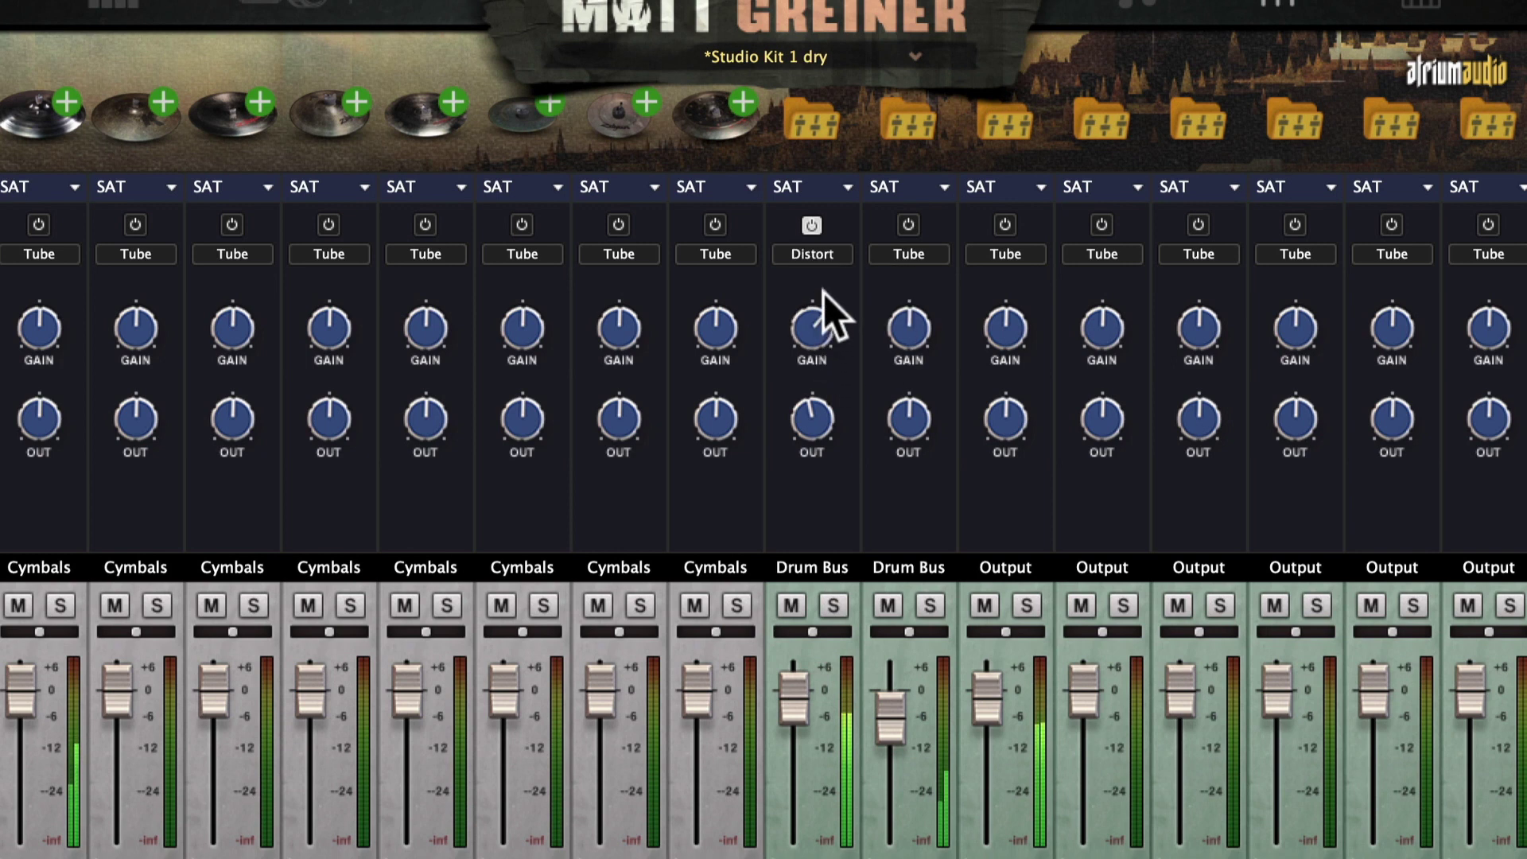
left_click(819, 247)
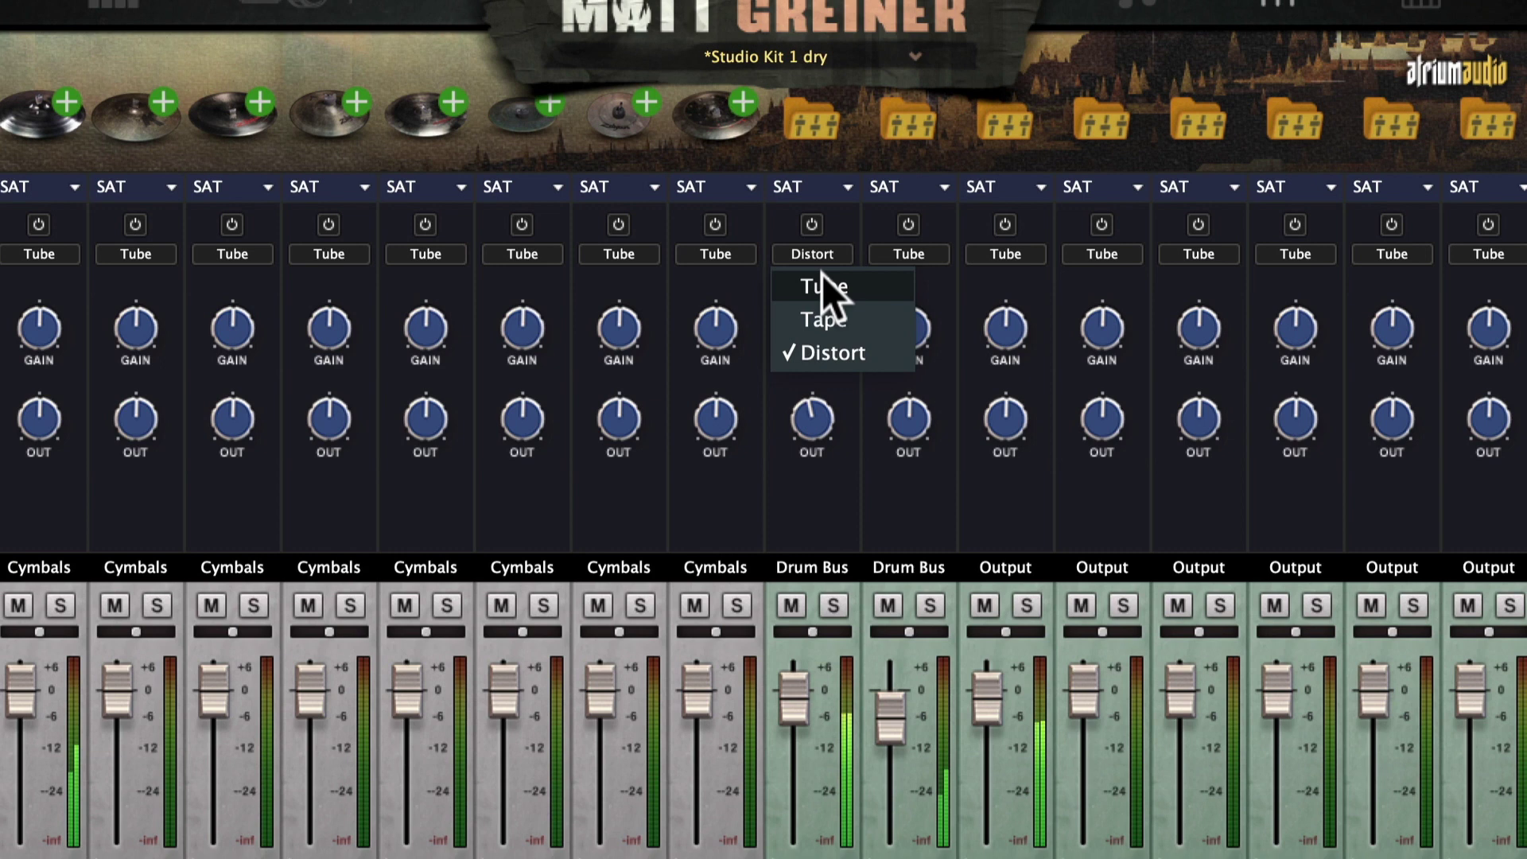
left_click(823, 279)
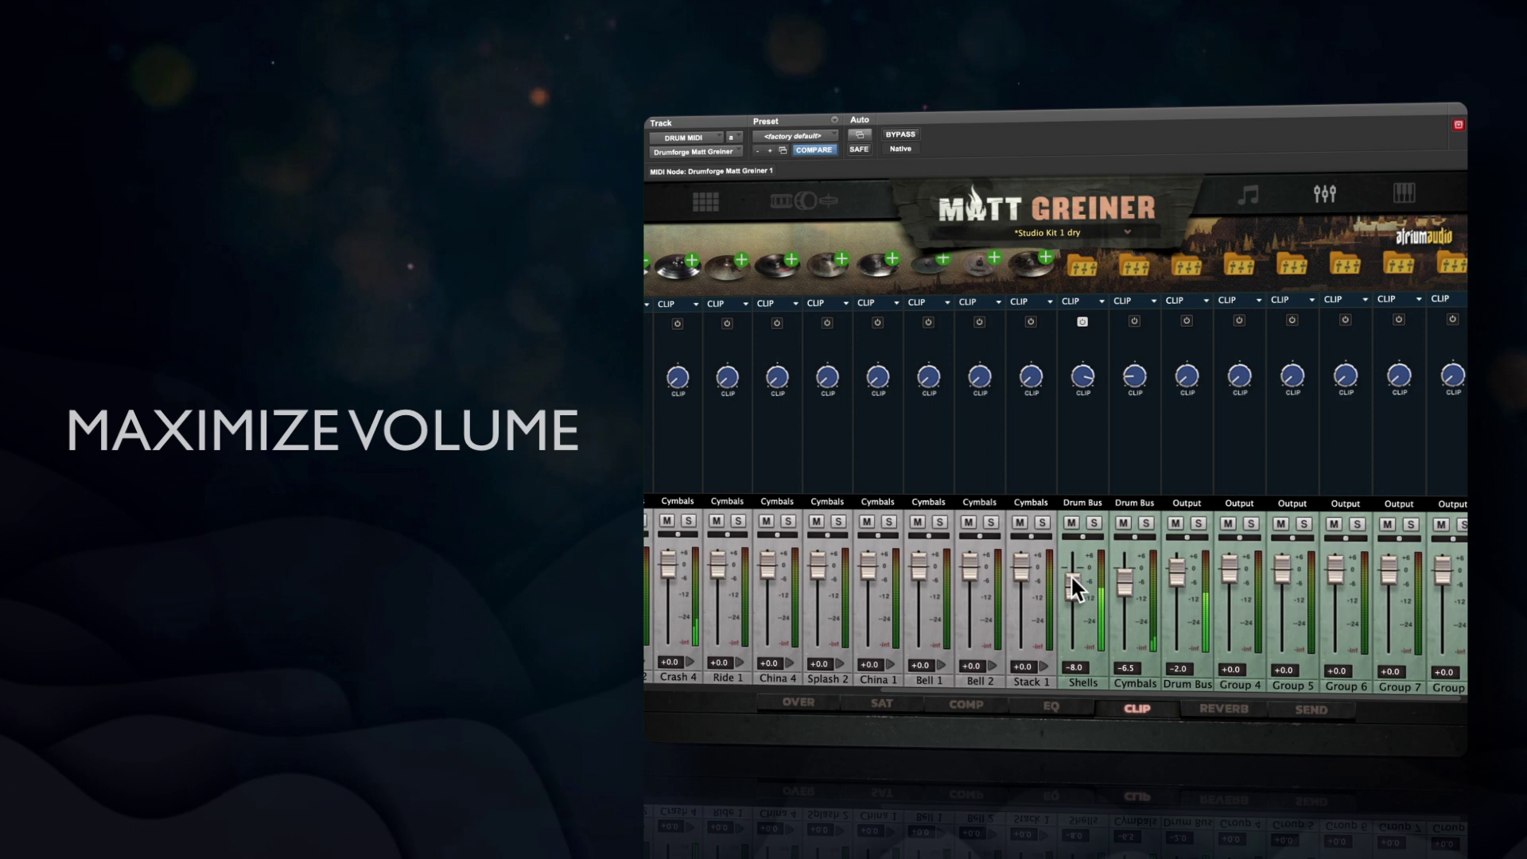
Step: Lower the Shells channel level to -2.0 dB
left_click_drag(1074, 561, 1073, 597)
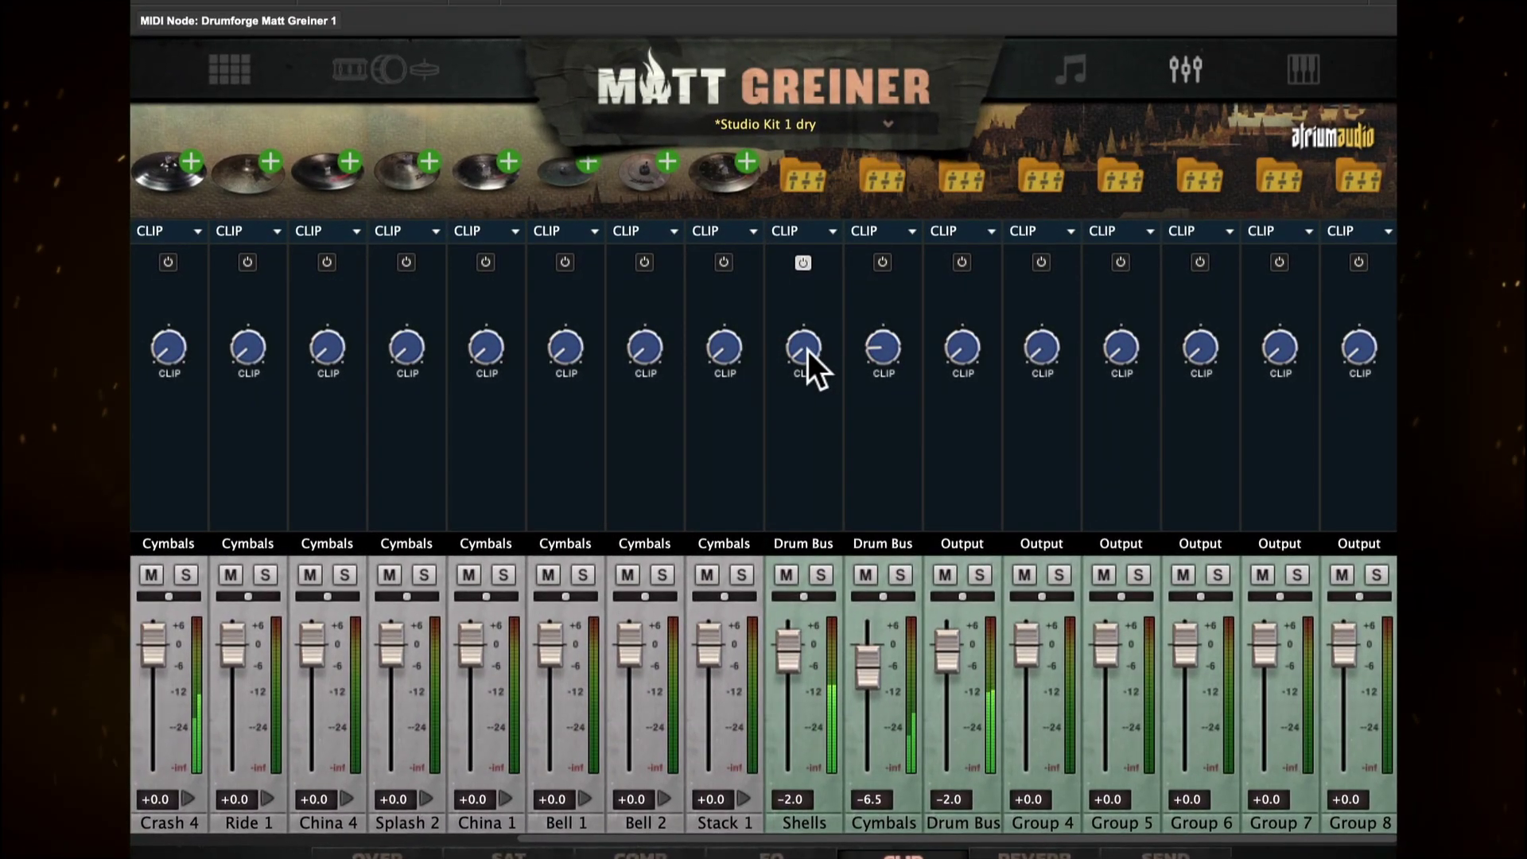
scroll(808, 350, "left", 1)
Step: Raise Shells clipping to about 12.9 dB while lowering its level to -11.0
left_click_drag(808, 334, 802, 204)
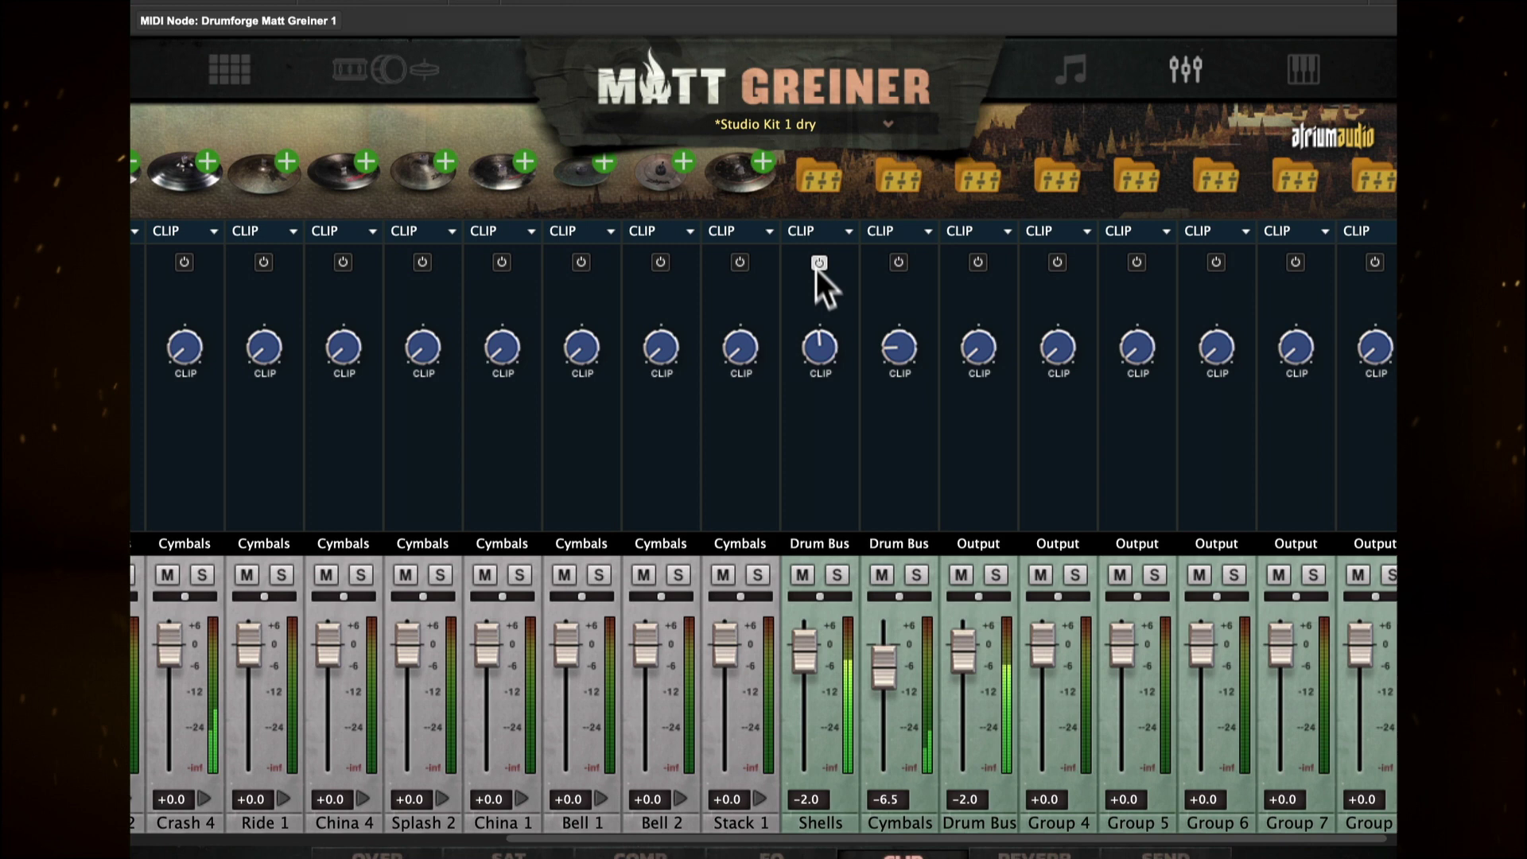
left_click_drag(823, 340, 816, 306)
left_click_drag(802, 652, 801, 664)
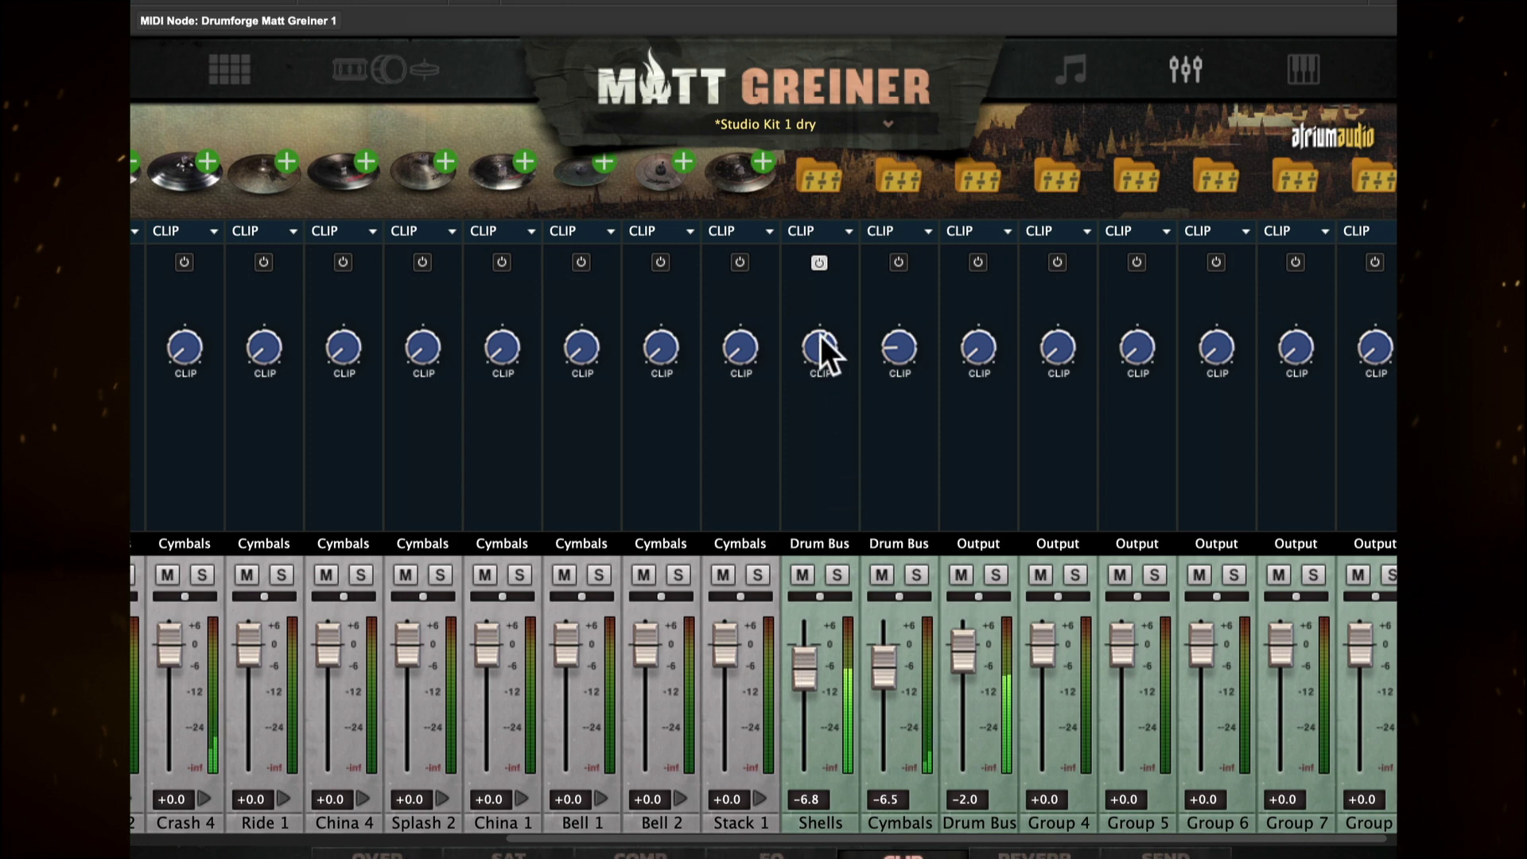
left_click_drag(820, 335, 812, 242)
left_click_drag(805, 648, 801, 674)
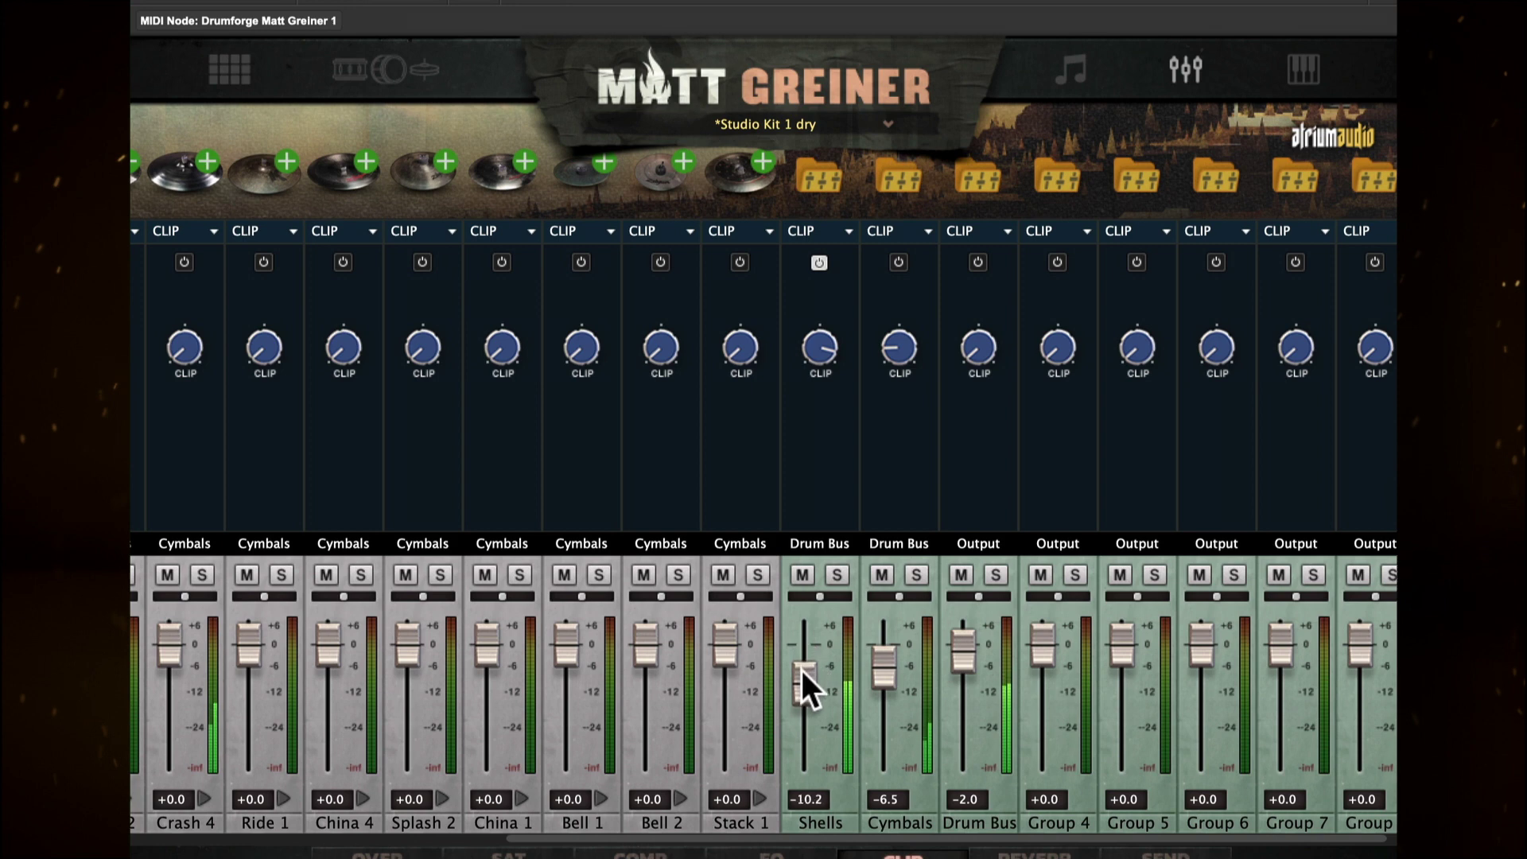
Step: Settle Shells clipping at about 14.6 dB, raise its level to -4.6, and re-enable clipping
left_click_drag(812, 348, 809, 309)
left_click_drag(814, 341, 782, 463)
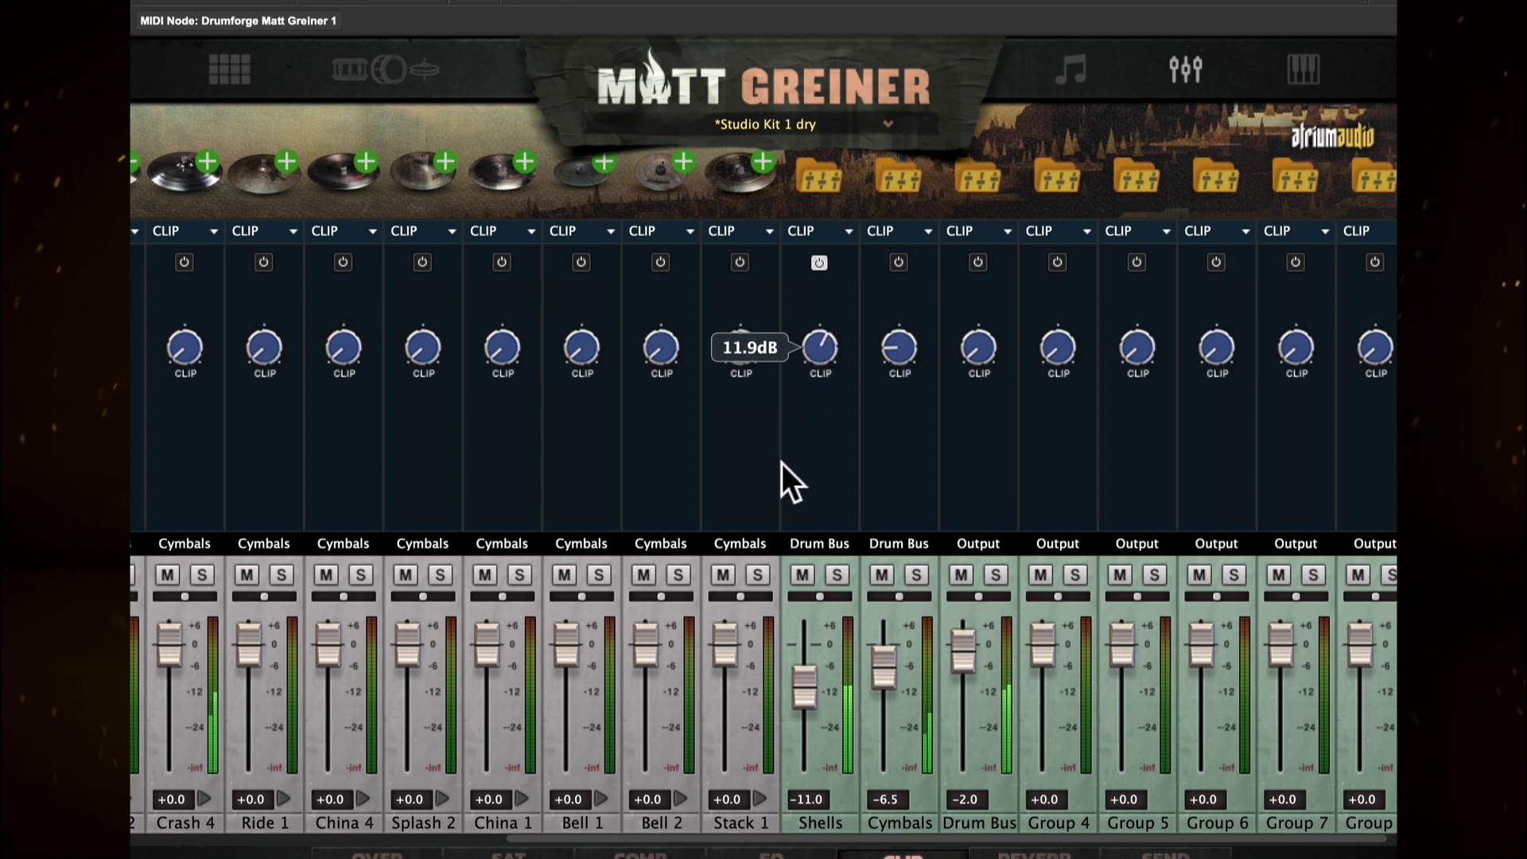
left_click_drag(803, 693, 795, 657)
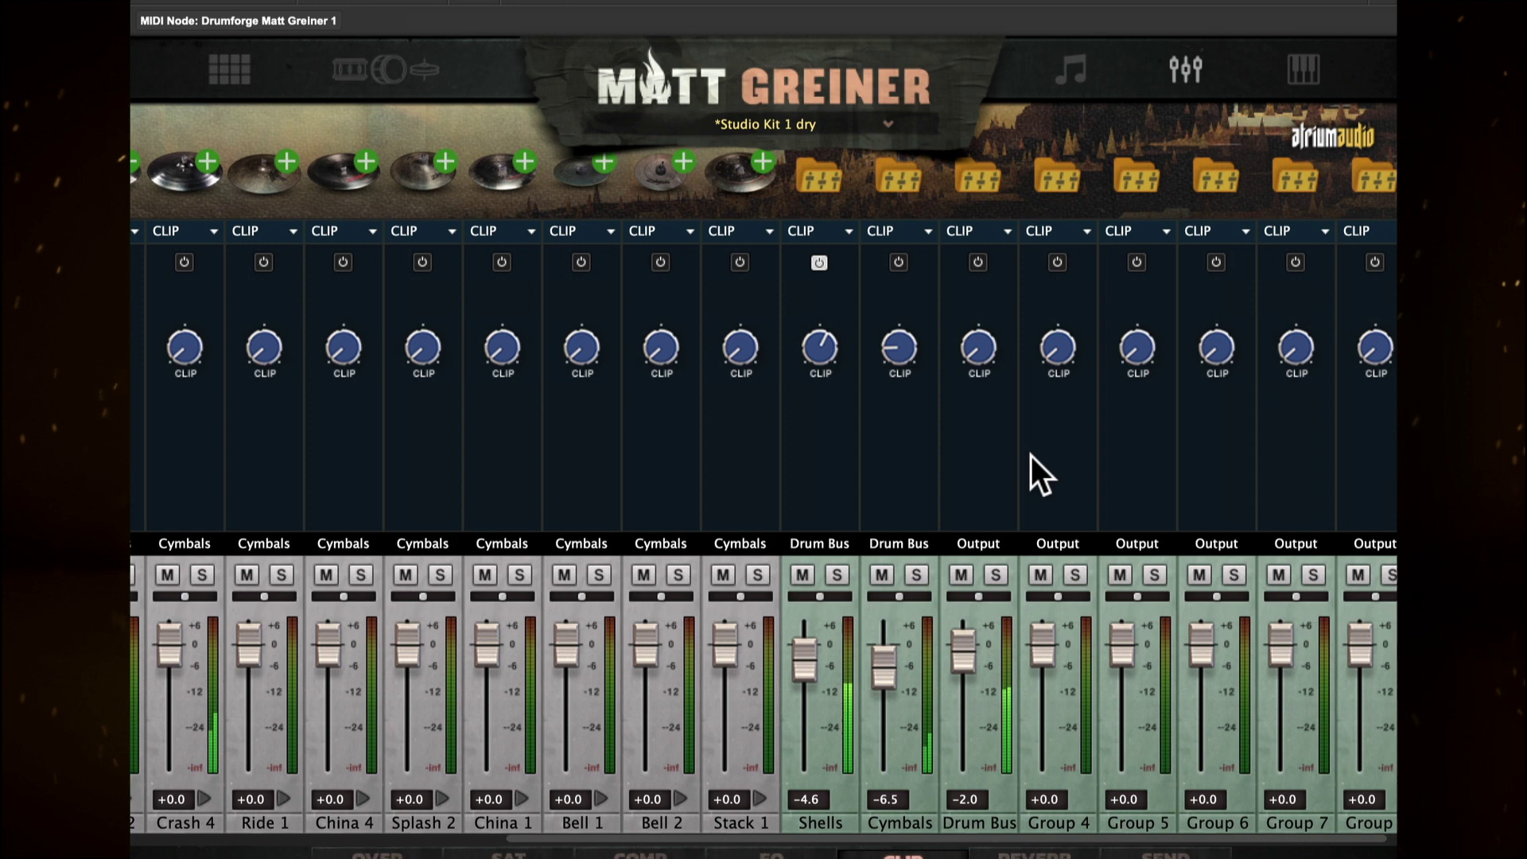
left_click(820, 262)
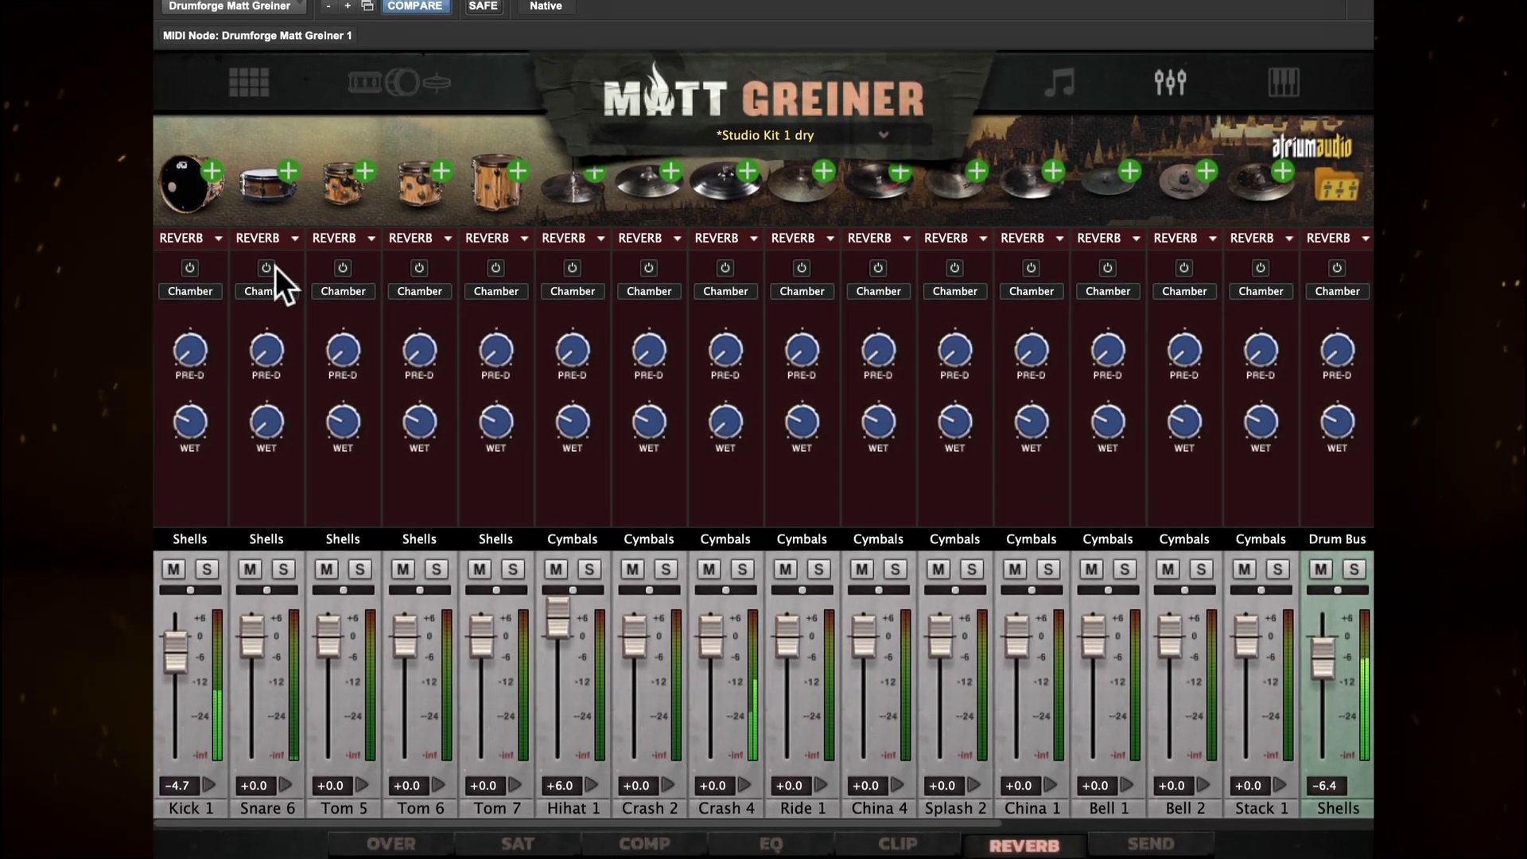
Step: Switch Snare 6's reverb to Small Room and push its wet mix to about 88%
left_click(264, 290)
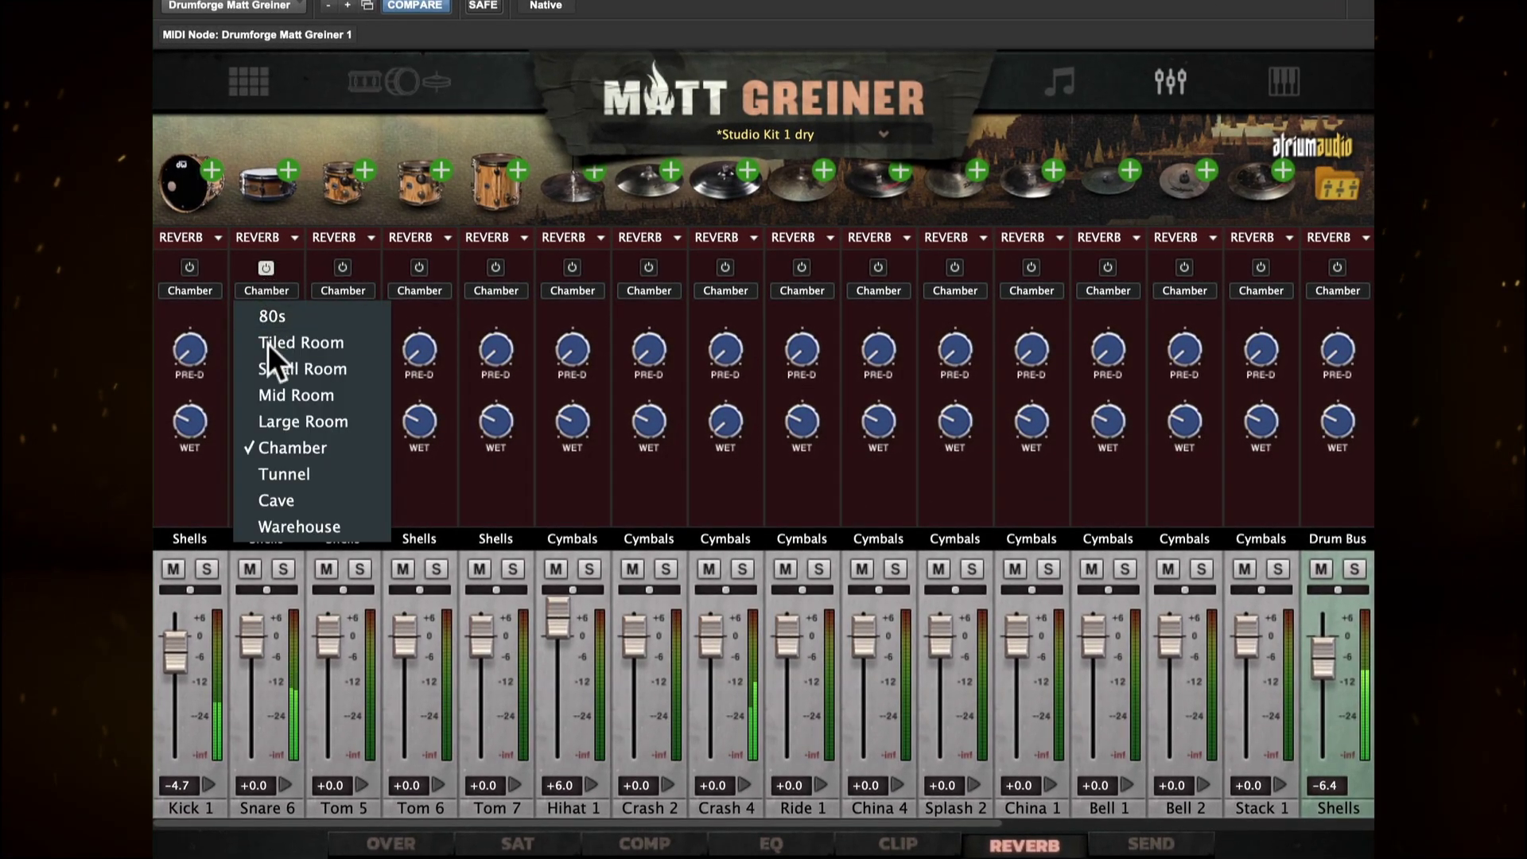
left_click(287, 370)
left_click_drag(268, 414, 249, 350)
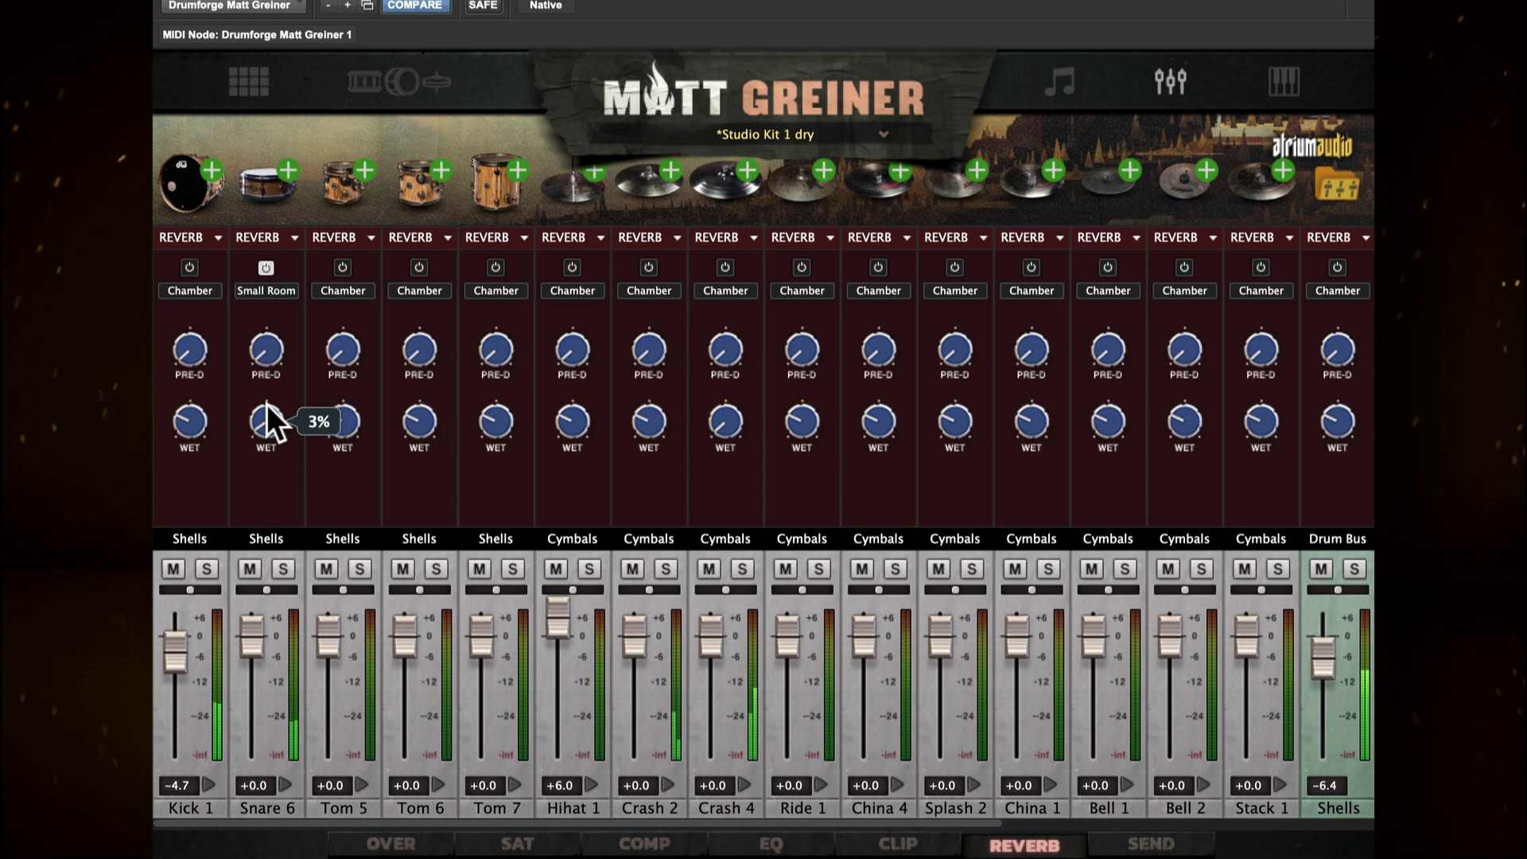
left_click_drag(240, 245, 238, 153)
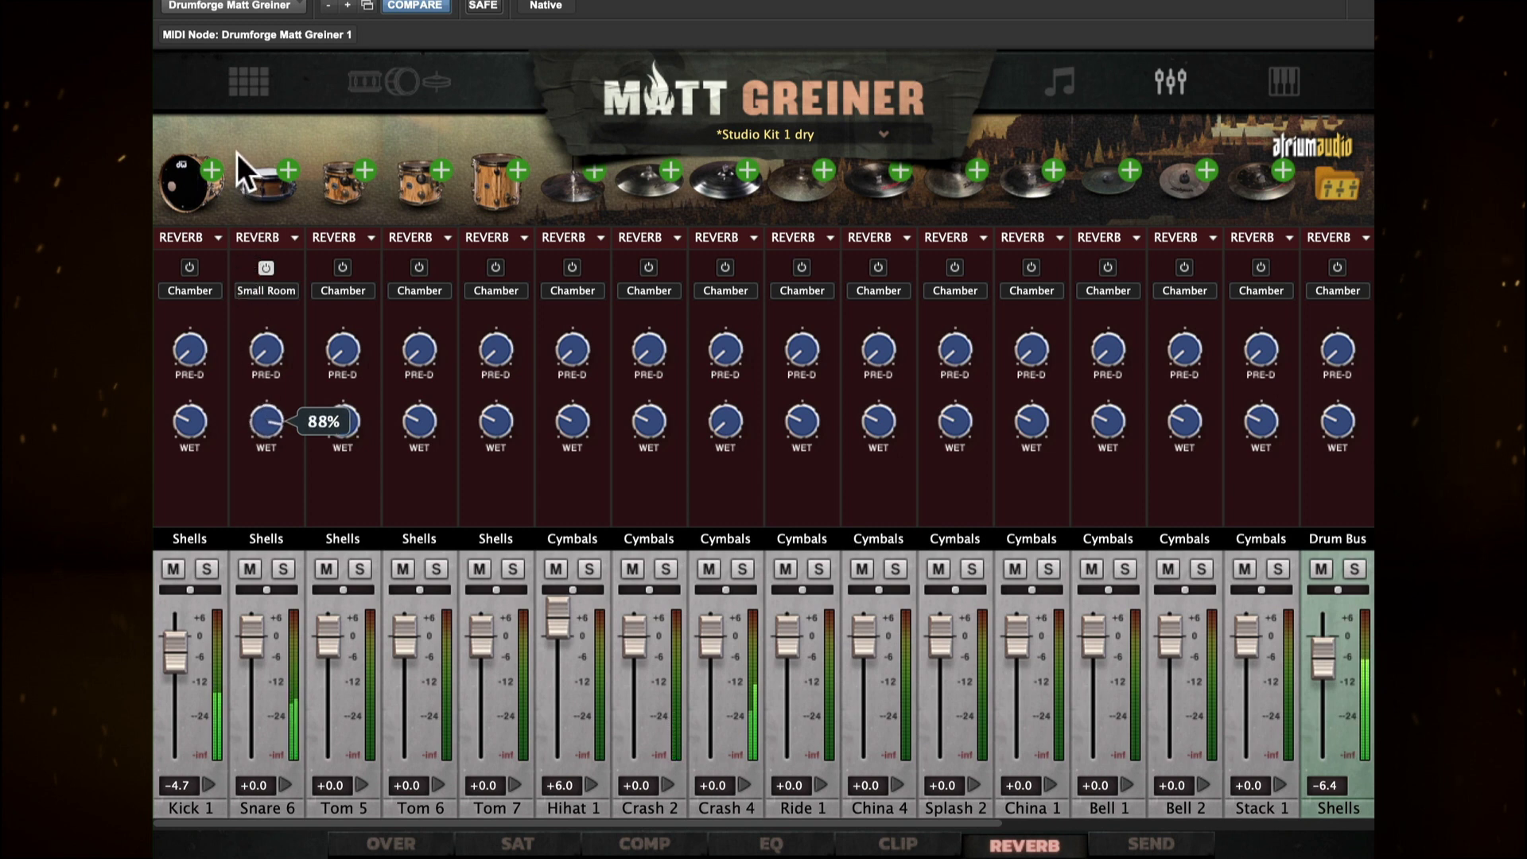
Step: Try Mid Room and Large Room on Snare 6, return to Chamber, and set wet to 24%
left_click(276, 297)
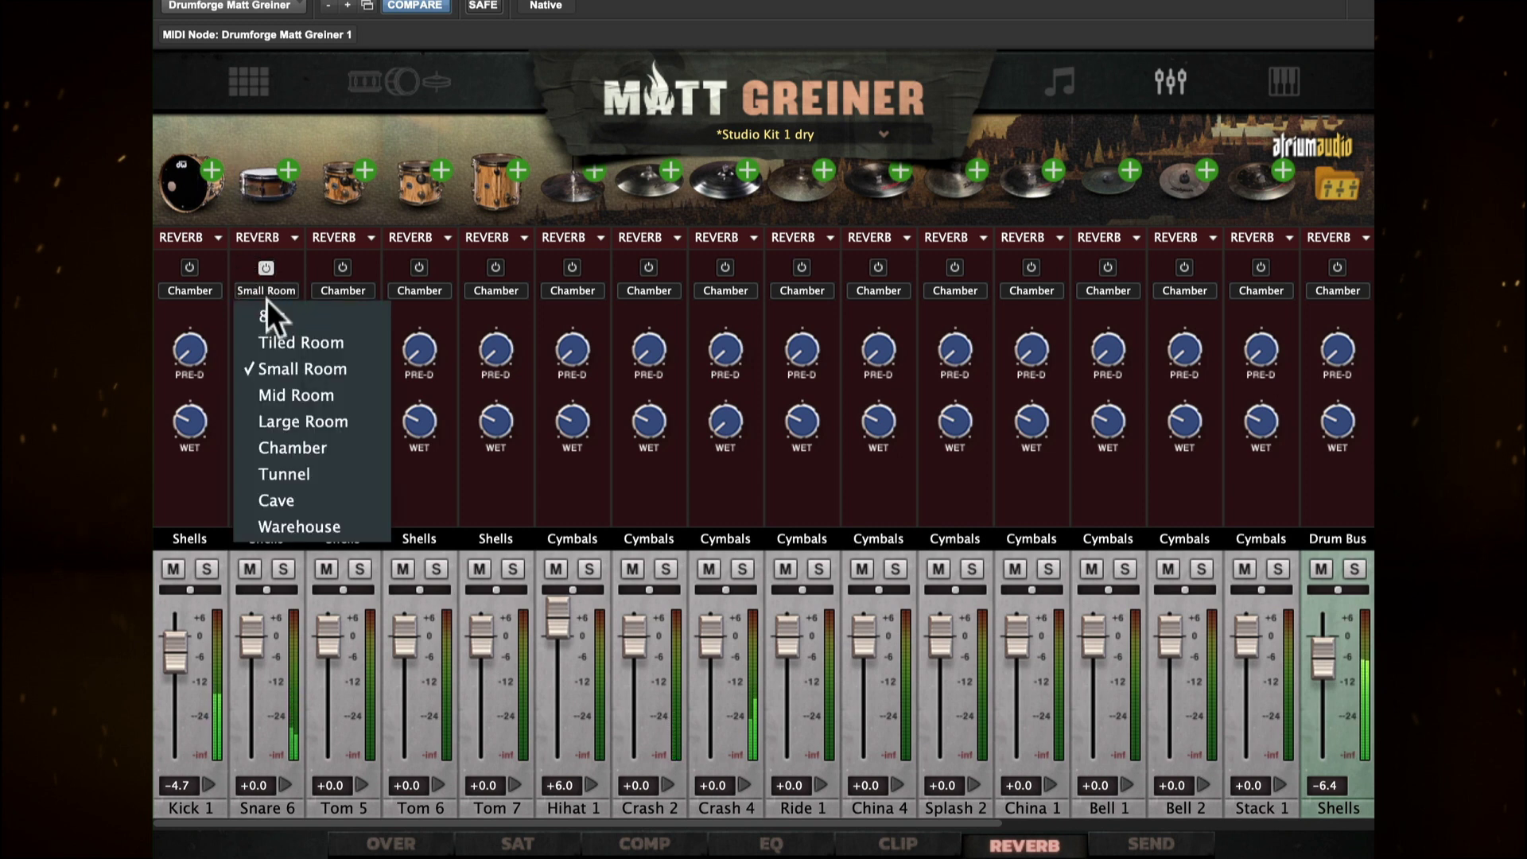
left_click(282, 390)
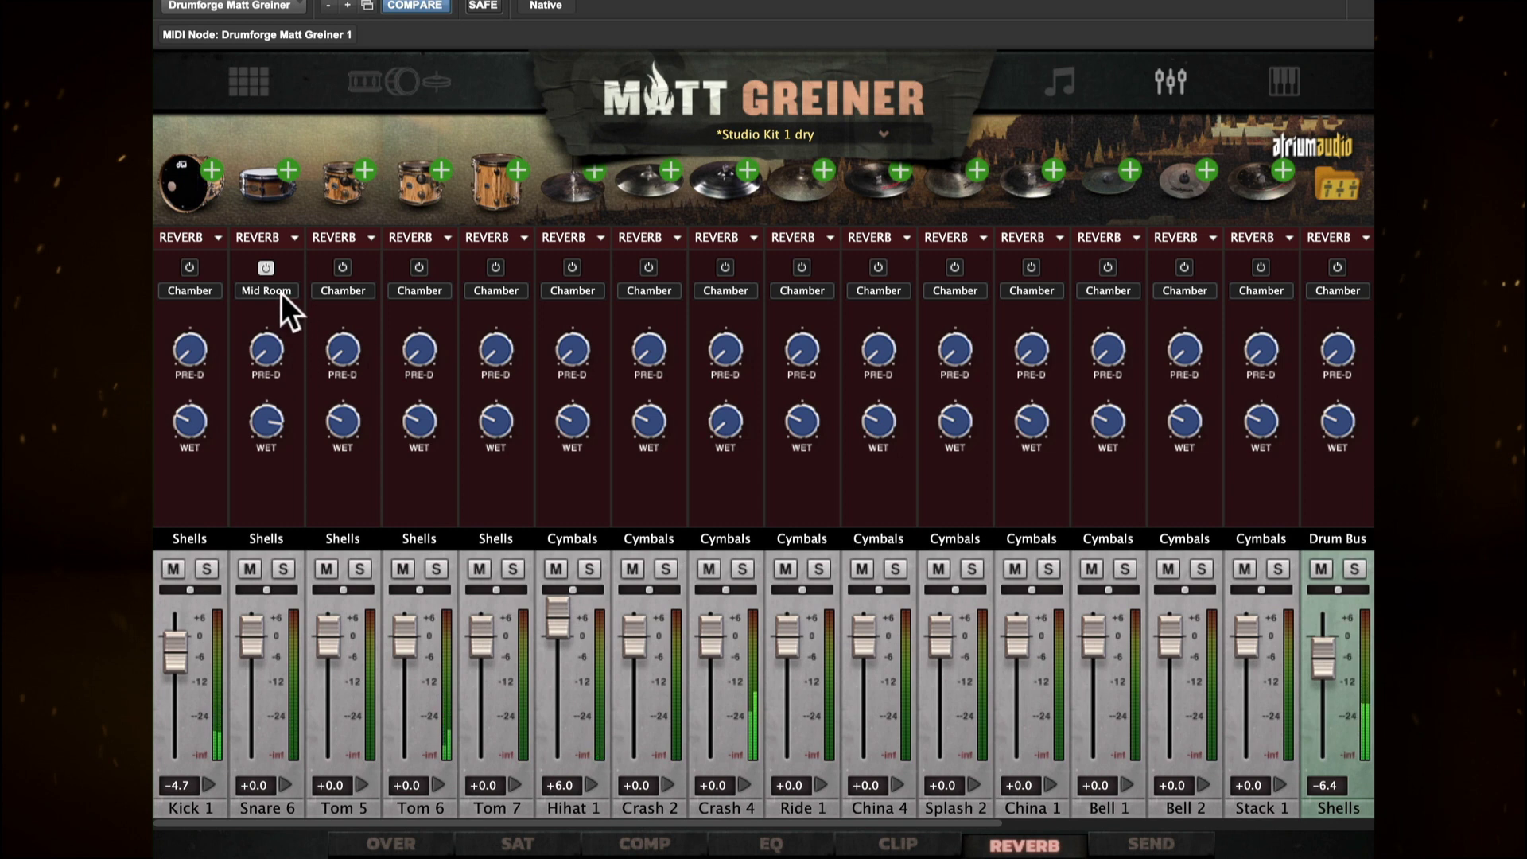
left_click(278, 290)
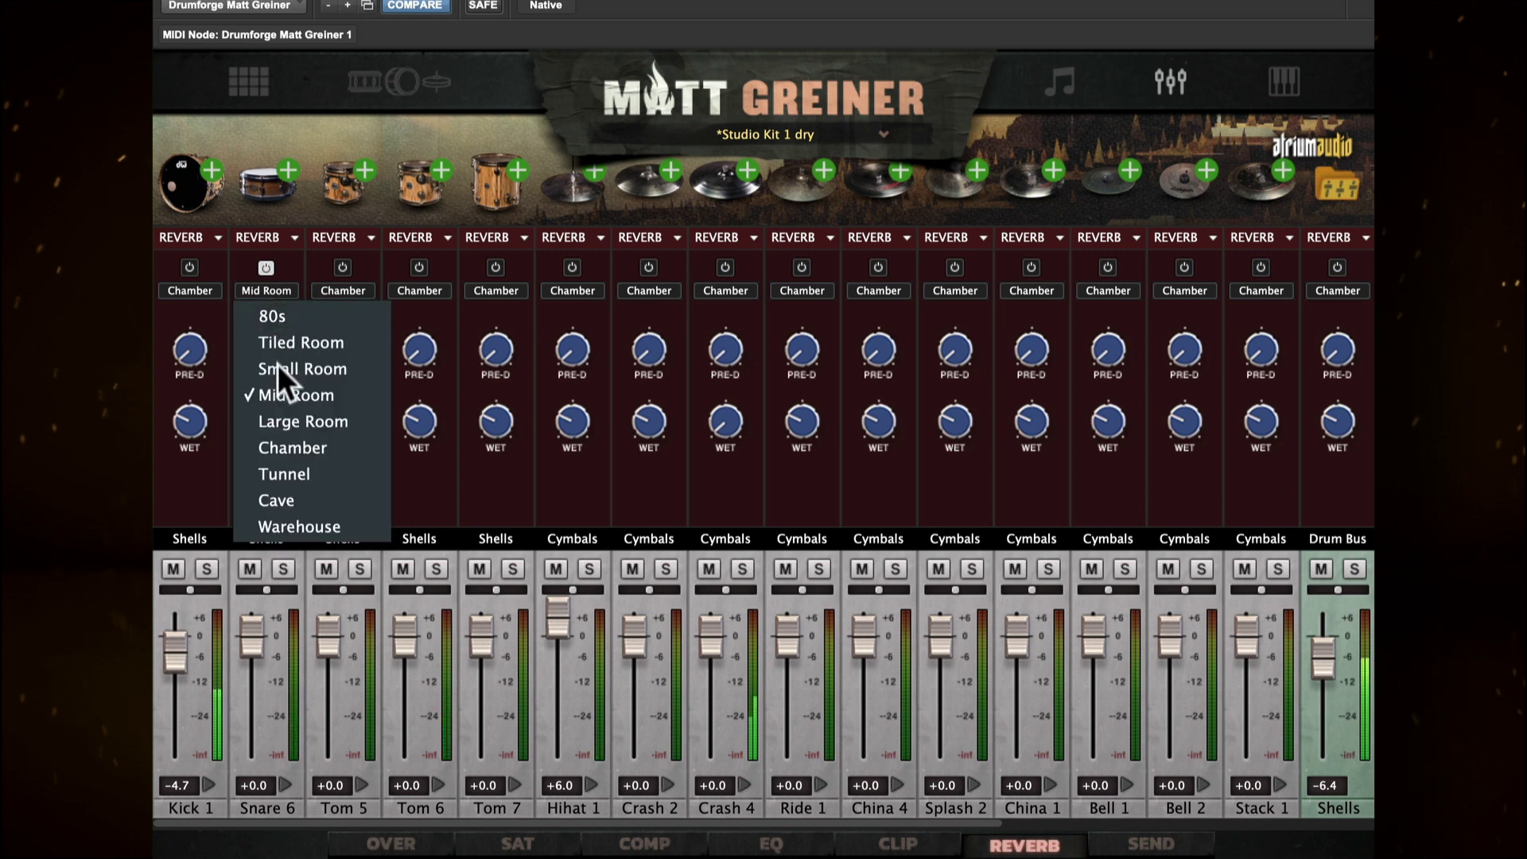
left_click(273, 413)
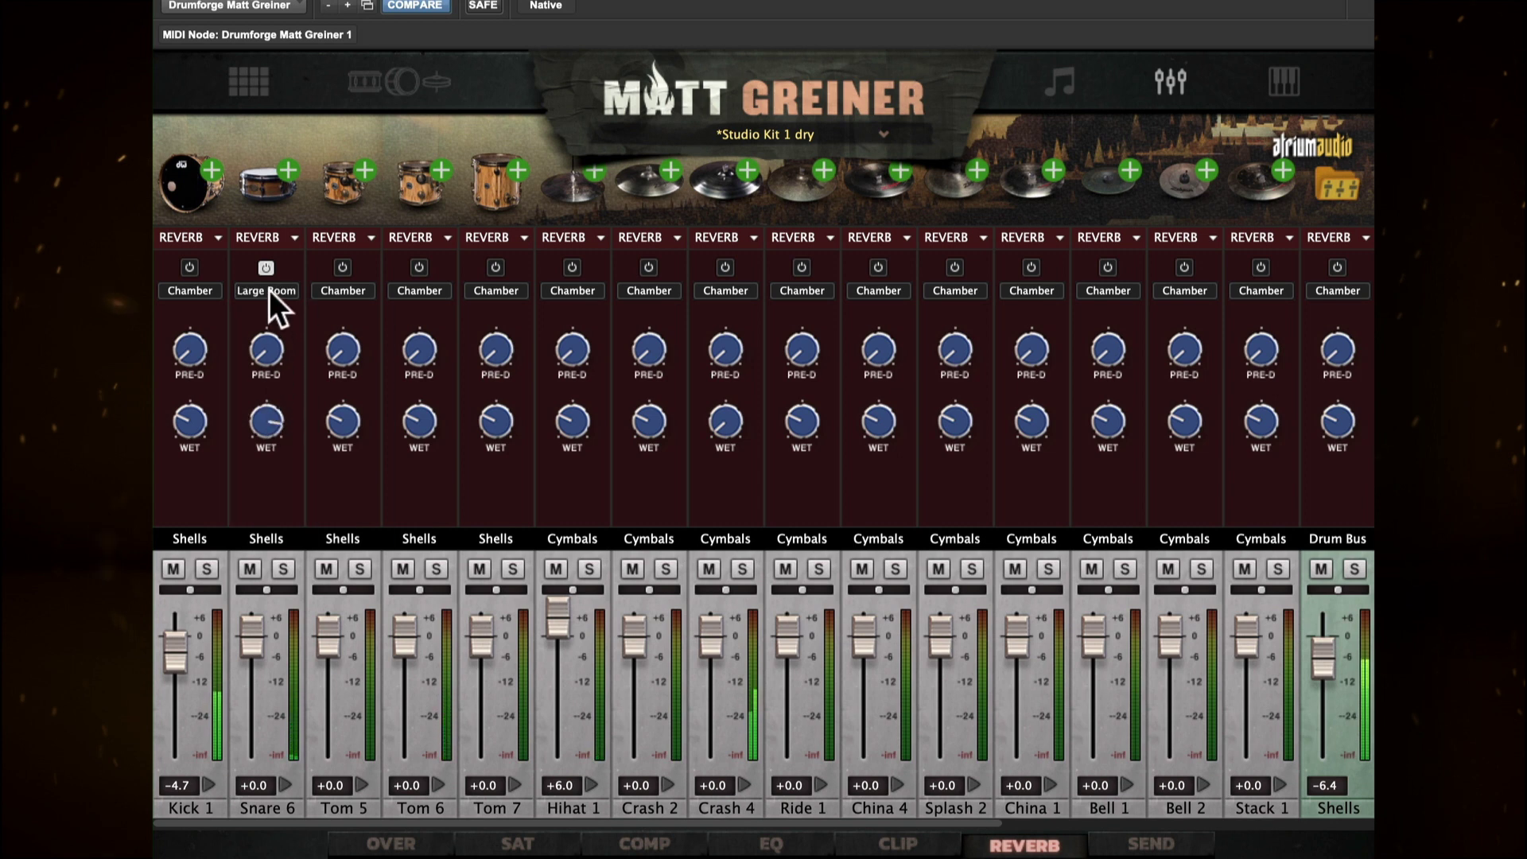
left_click(269, 290)
left_click(278, 441)
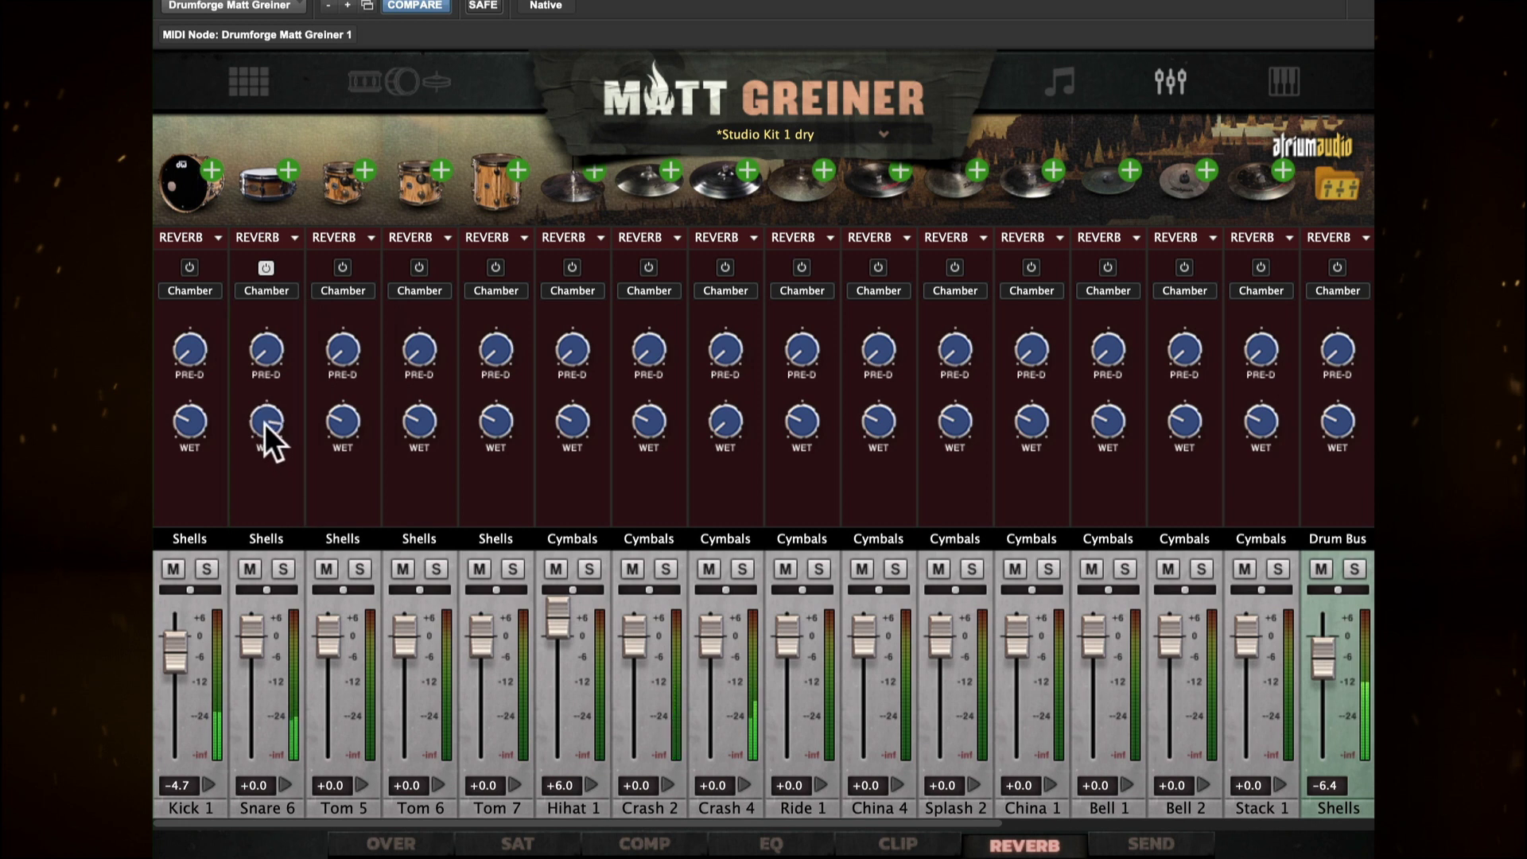
left_click_drag(261, 416, 255, 517)
mouse_move(267, 427)
left_mouse_down()
mouse_move(260, 313)
mouse_move(226, 349)
left_mouse_up()
Step: Set Crash 4's reverb type to Mid Room with its wet knob raised to 53%
left_click(723, 290)
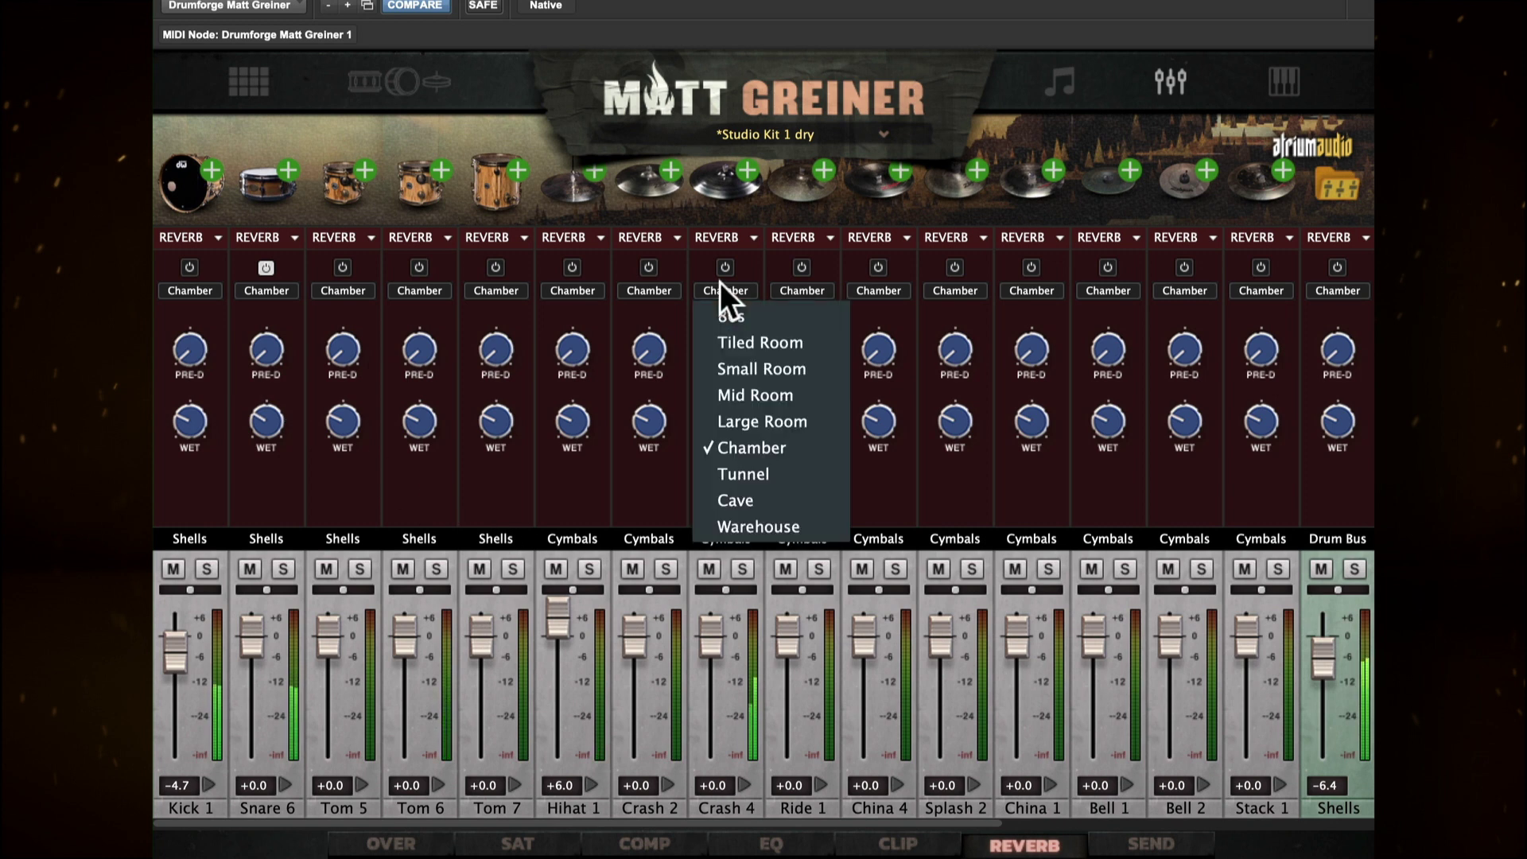
left_click(740, 394)
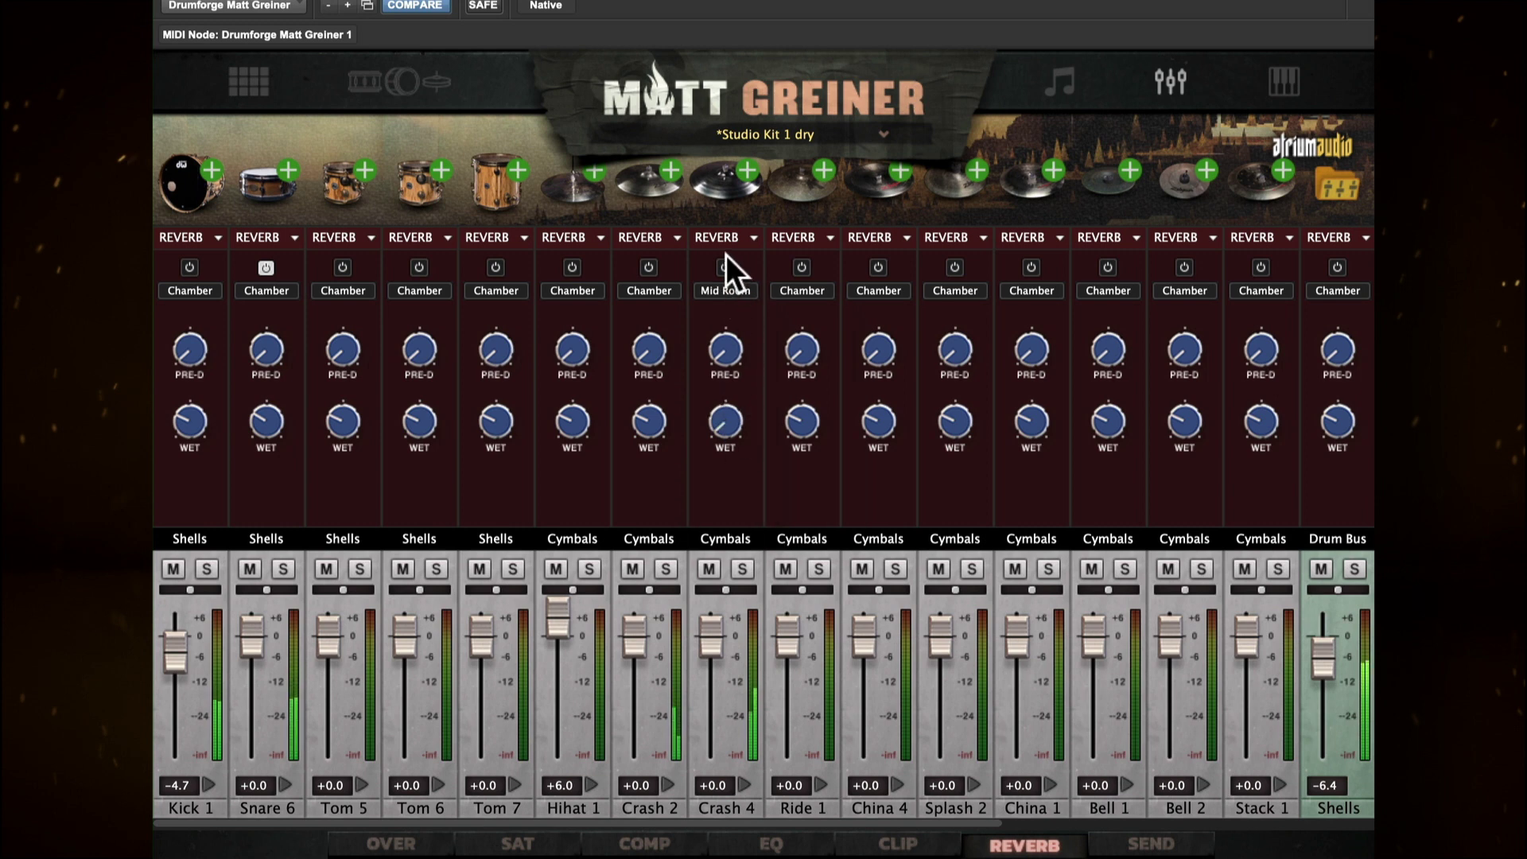
mouse_move(731, 412)
left_mouse_down()
mouse_move(717, 228)
mouse_move(690, 307)
left_mouse_up()
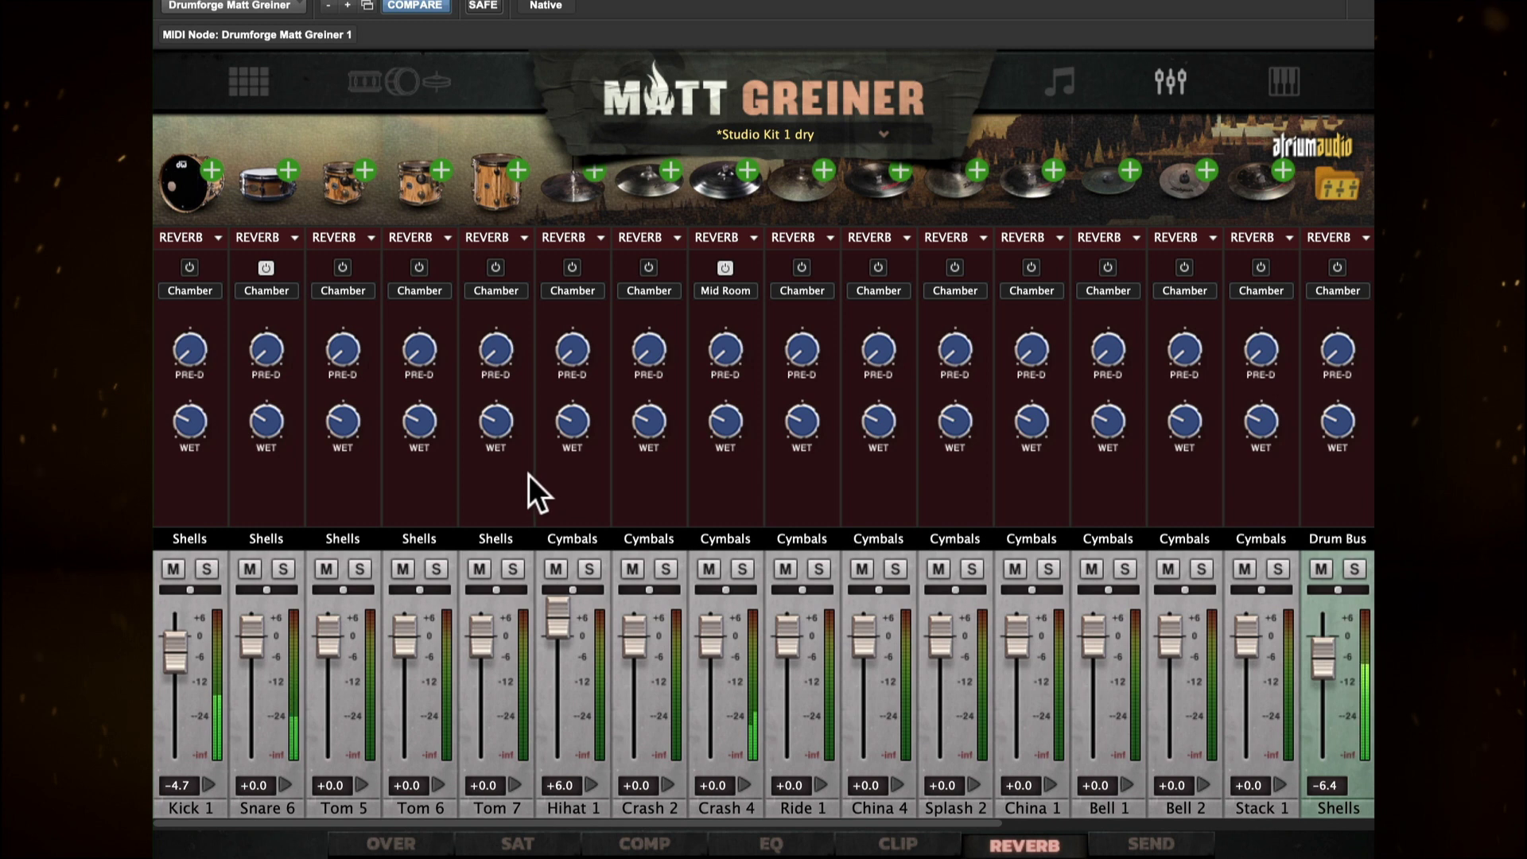
Step: Set Tom 6's reverb type to Large Room with its wet knob lowered to about 20%
left_click(419, 289)
left_click(428, 417)
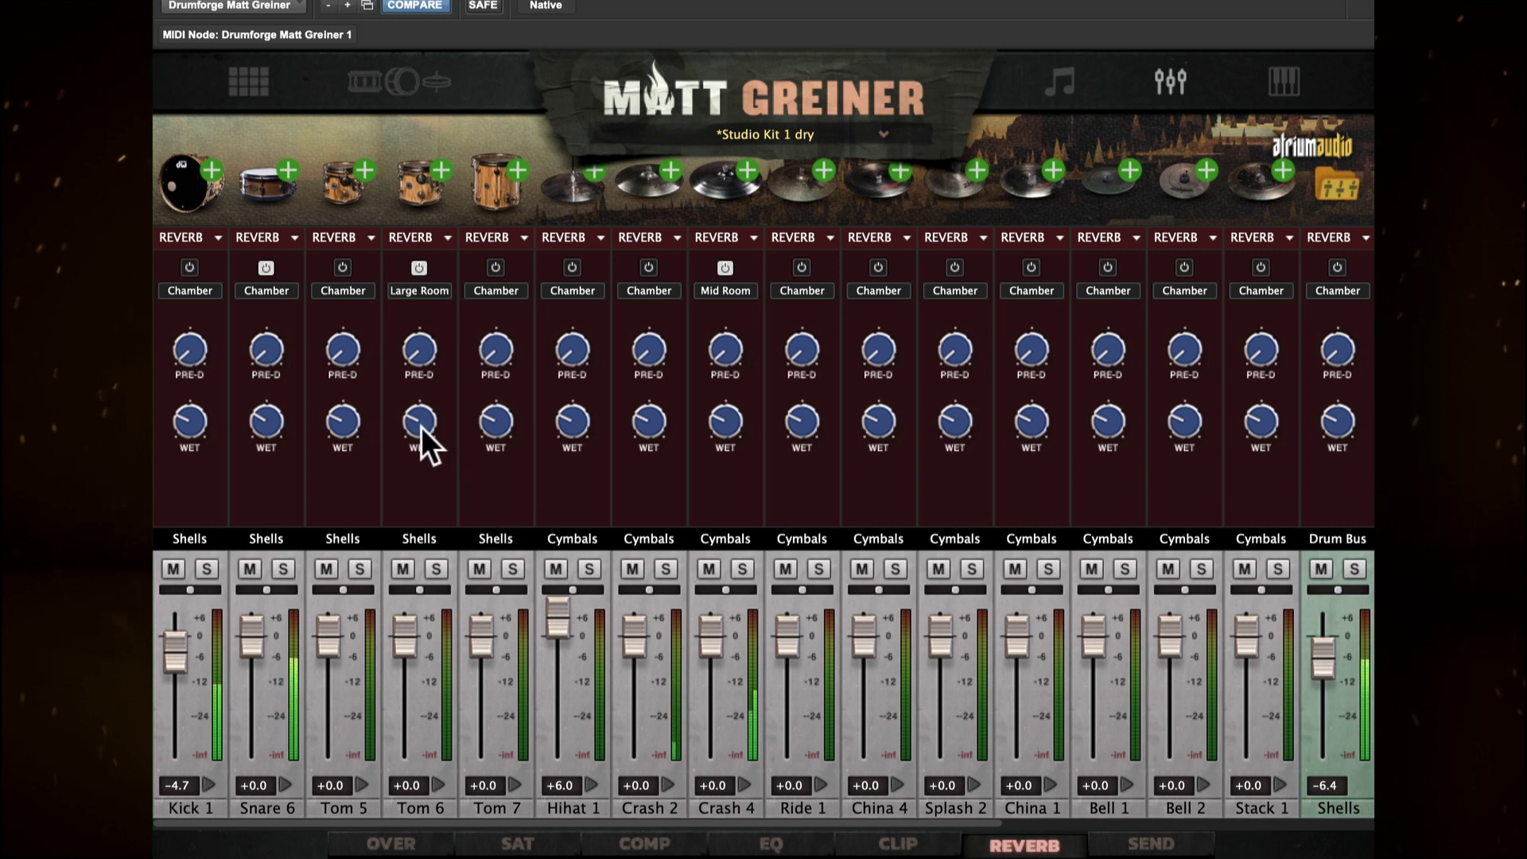
left_click_drag(420, 427, 414, 440)
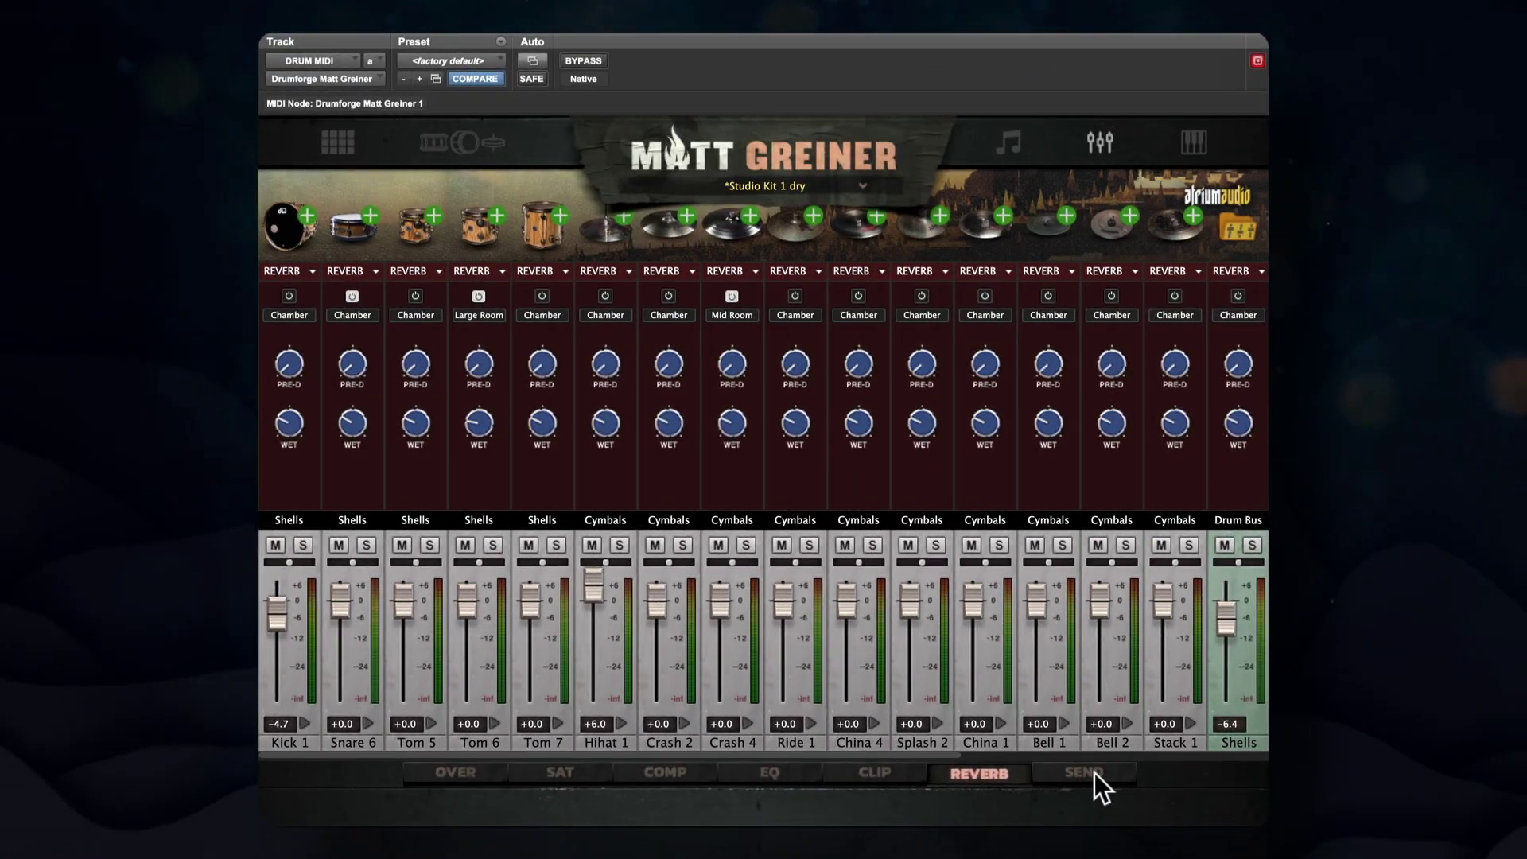
Step: Show the SEND page of the mixer with every channel's send slots
left_click(1094, 772)
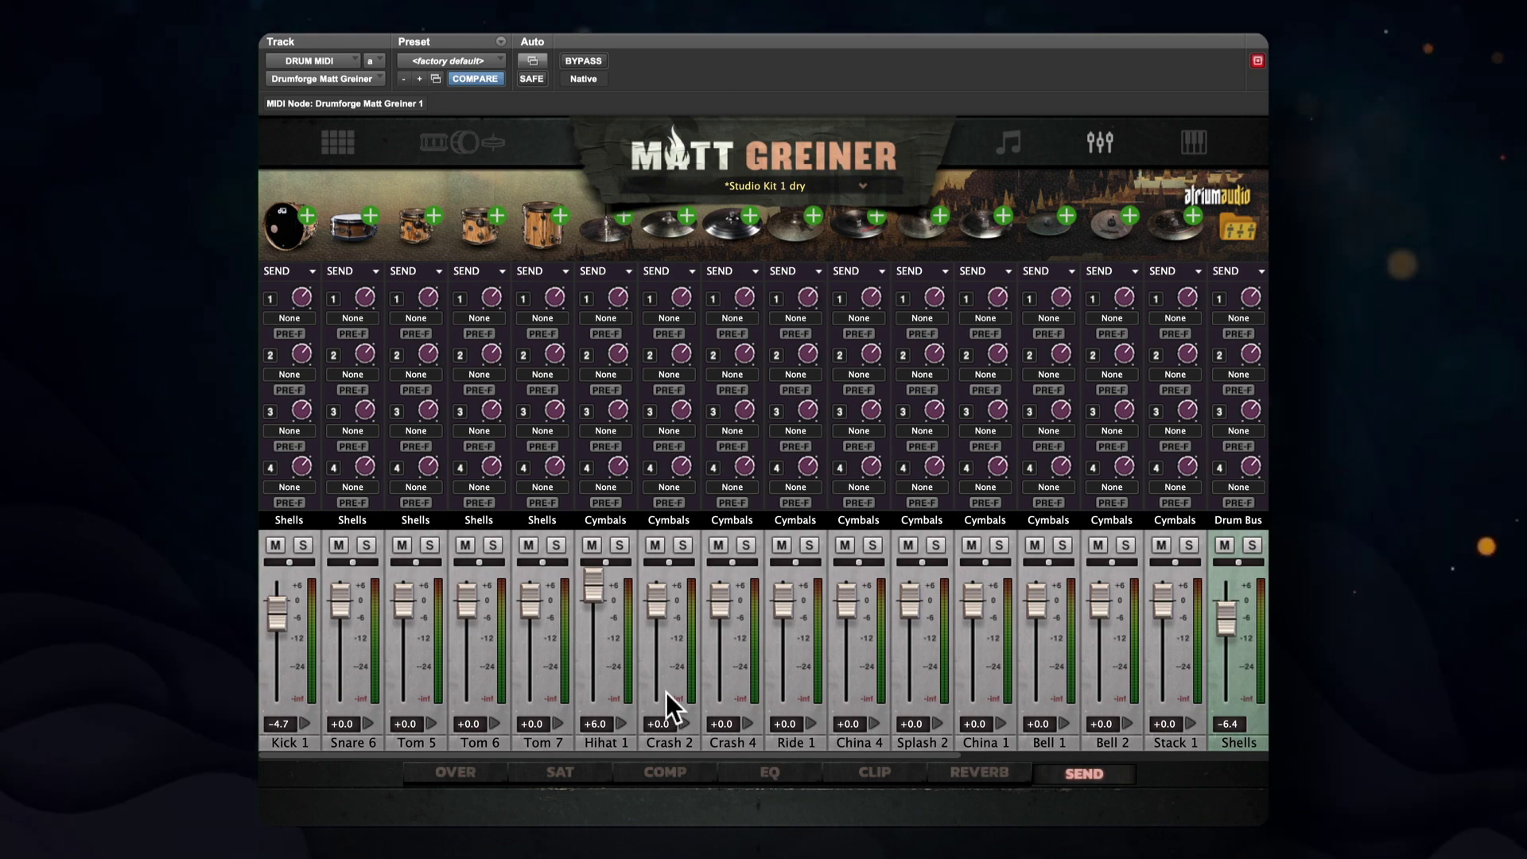
scroll(666, 692, "right", 10)
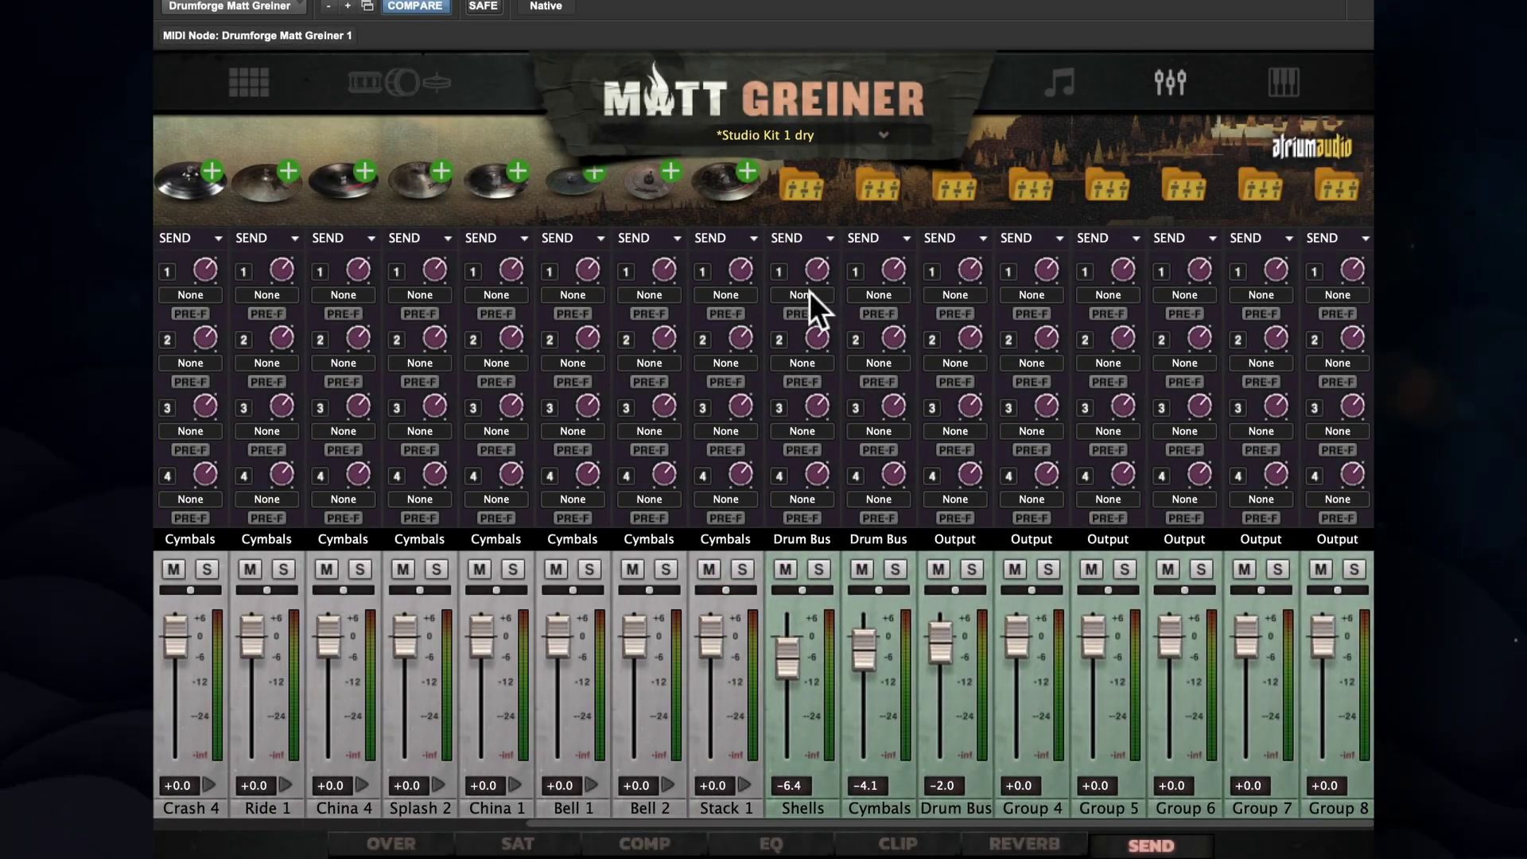
Step: Route Shells send 1 to Group 4 and set the Group 4 fader to about -28 dB
left_click(807, 293)
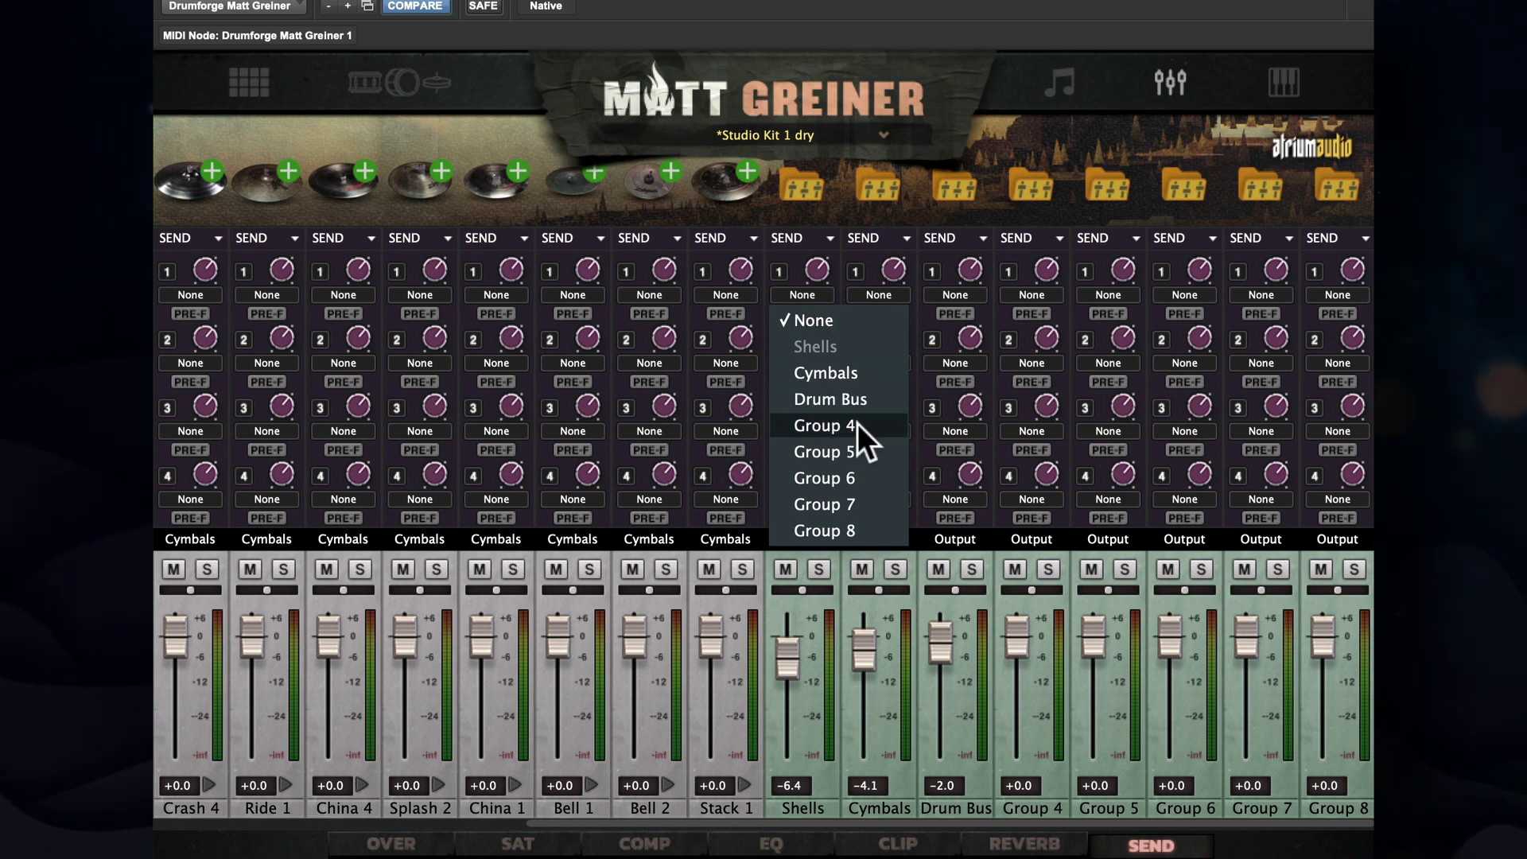
left_click(823, 424)
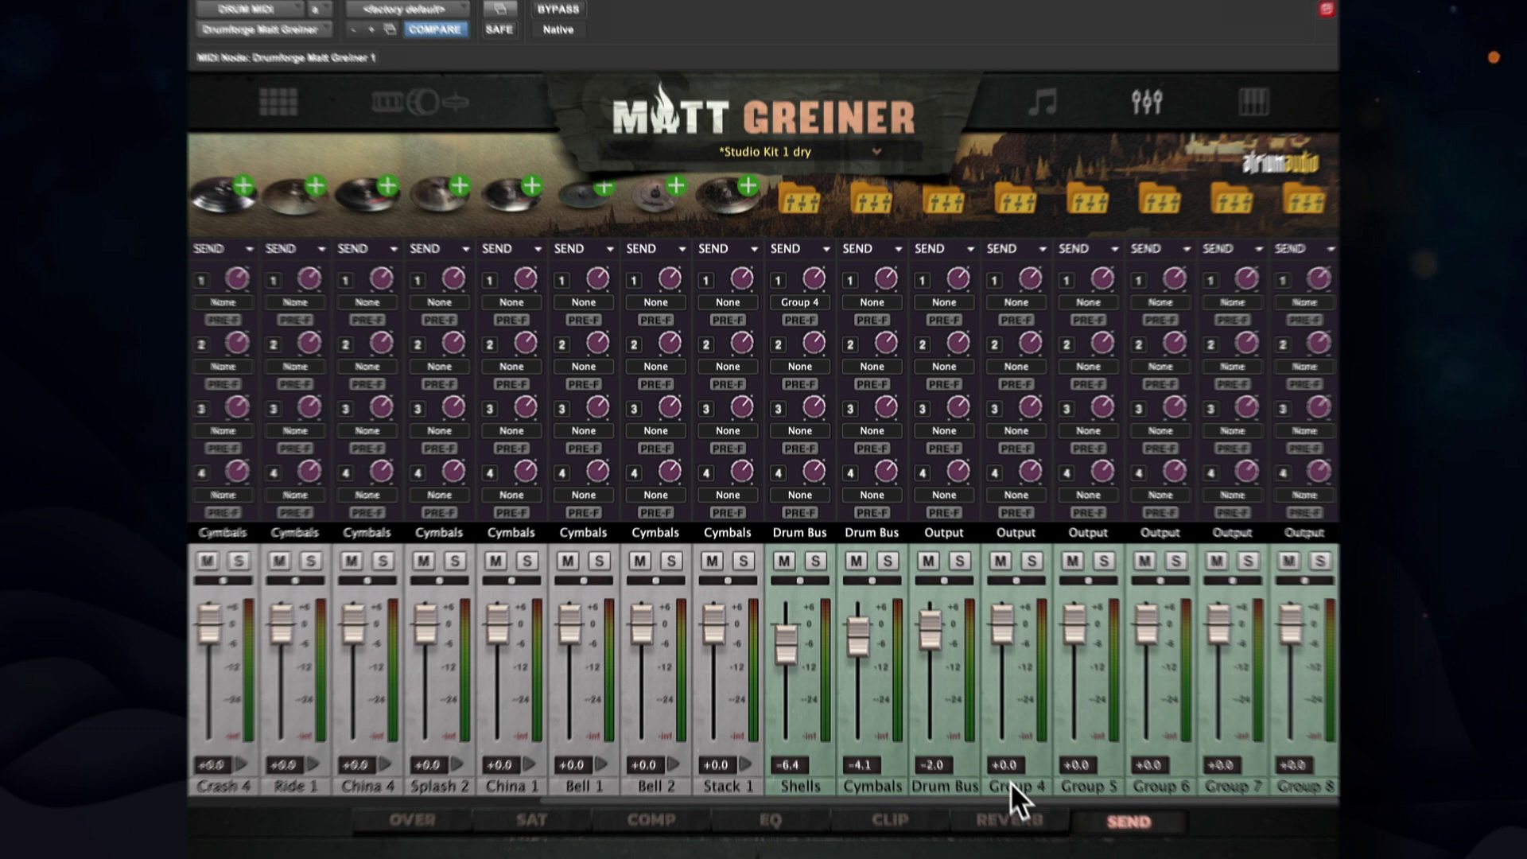
left_click_drag(1011, 645, 982, 740)
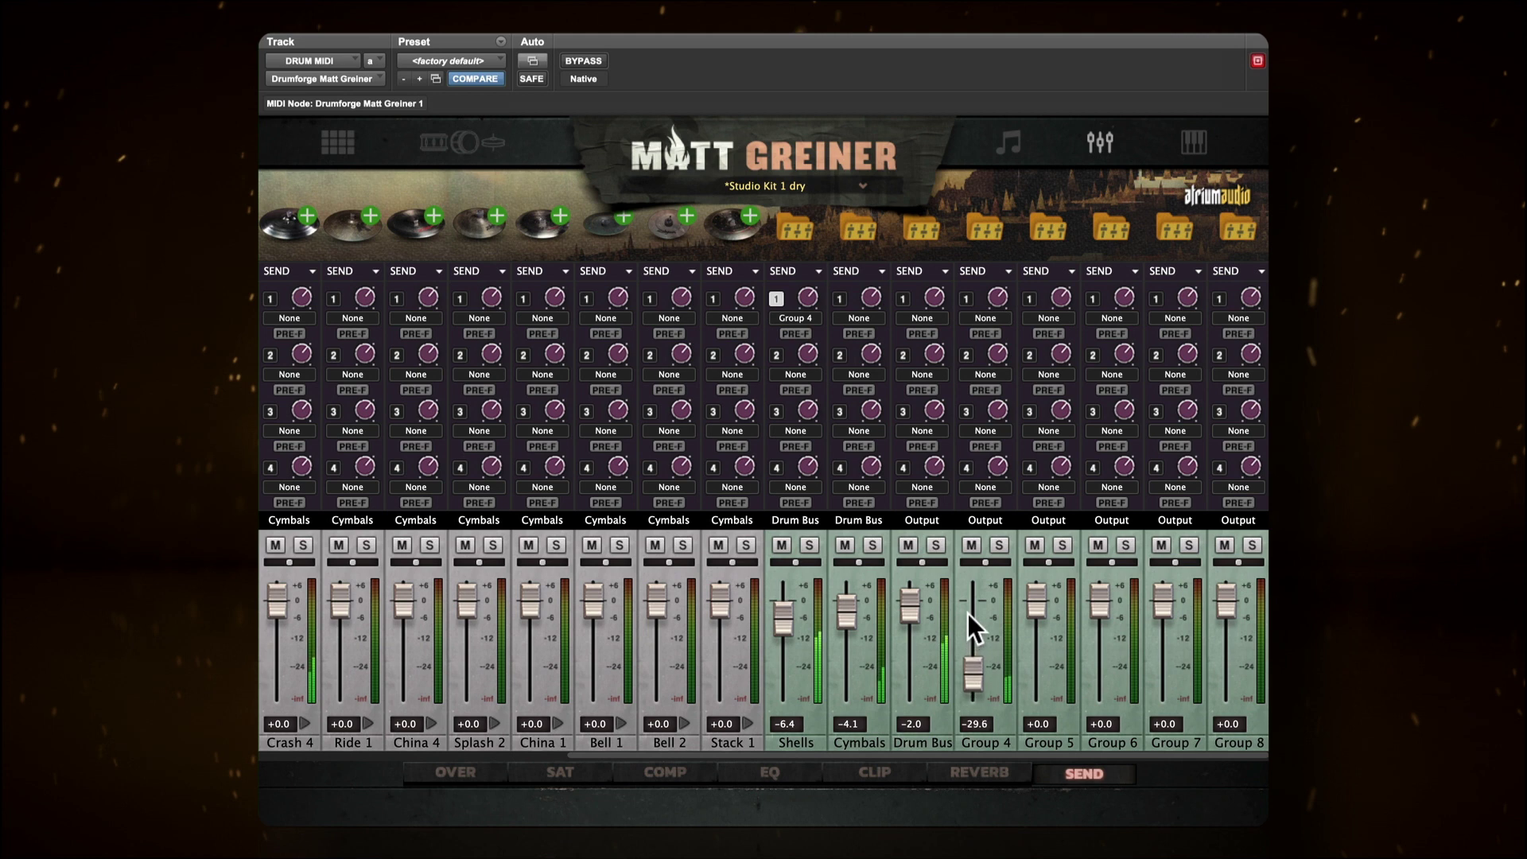
left_click_drag(968, 613, 968, 579)
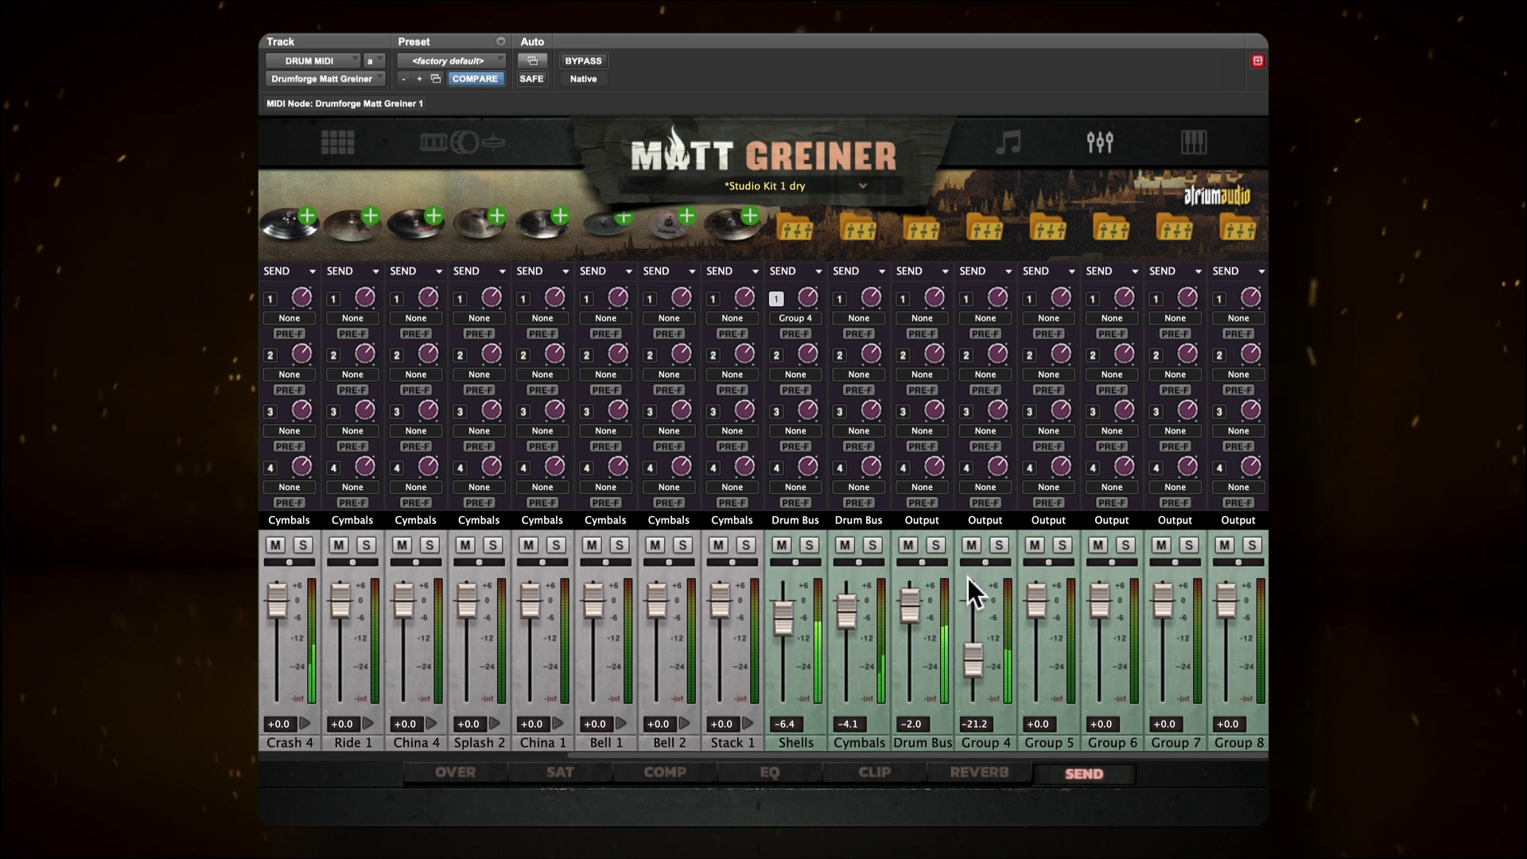
mouse_move(968, 578)
left_mouse_down()
mouse_move(970, 553)
mouse_move(967, 595)
left_mouse_up()
left_click_drag(966, 594, 964, 614)
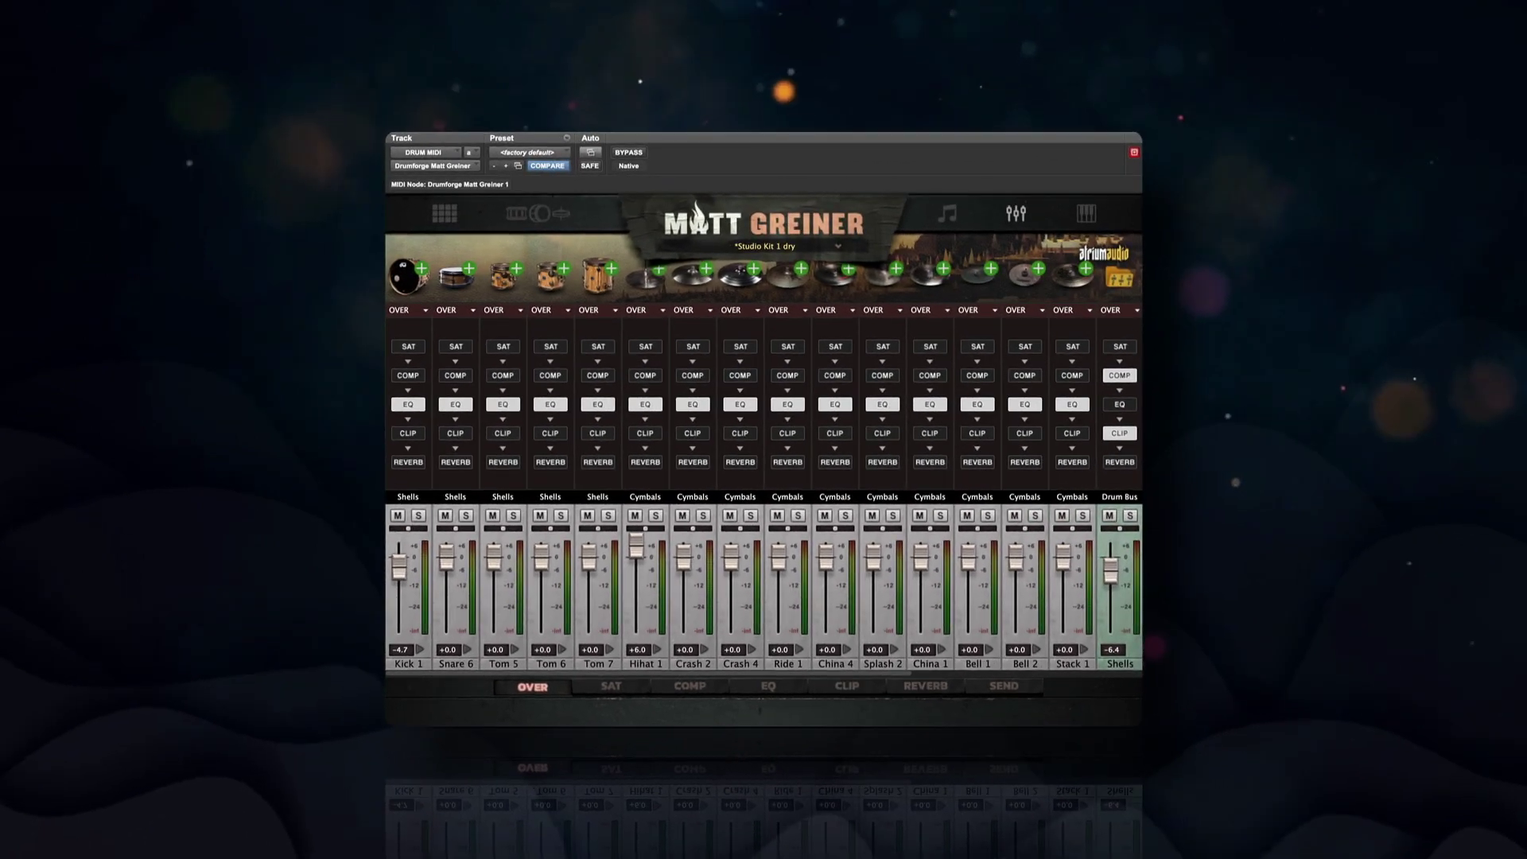
Step: Assign Kick 1 to Output 2, Snare 6 to Output 3, and Toms 5, 6, 7 to Output 4
left_click(403, 500)
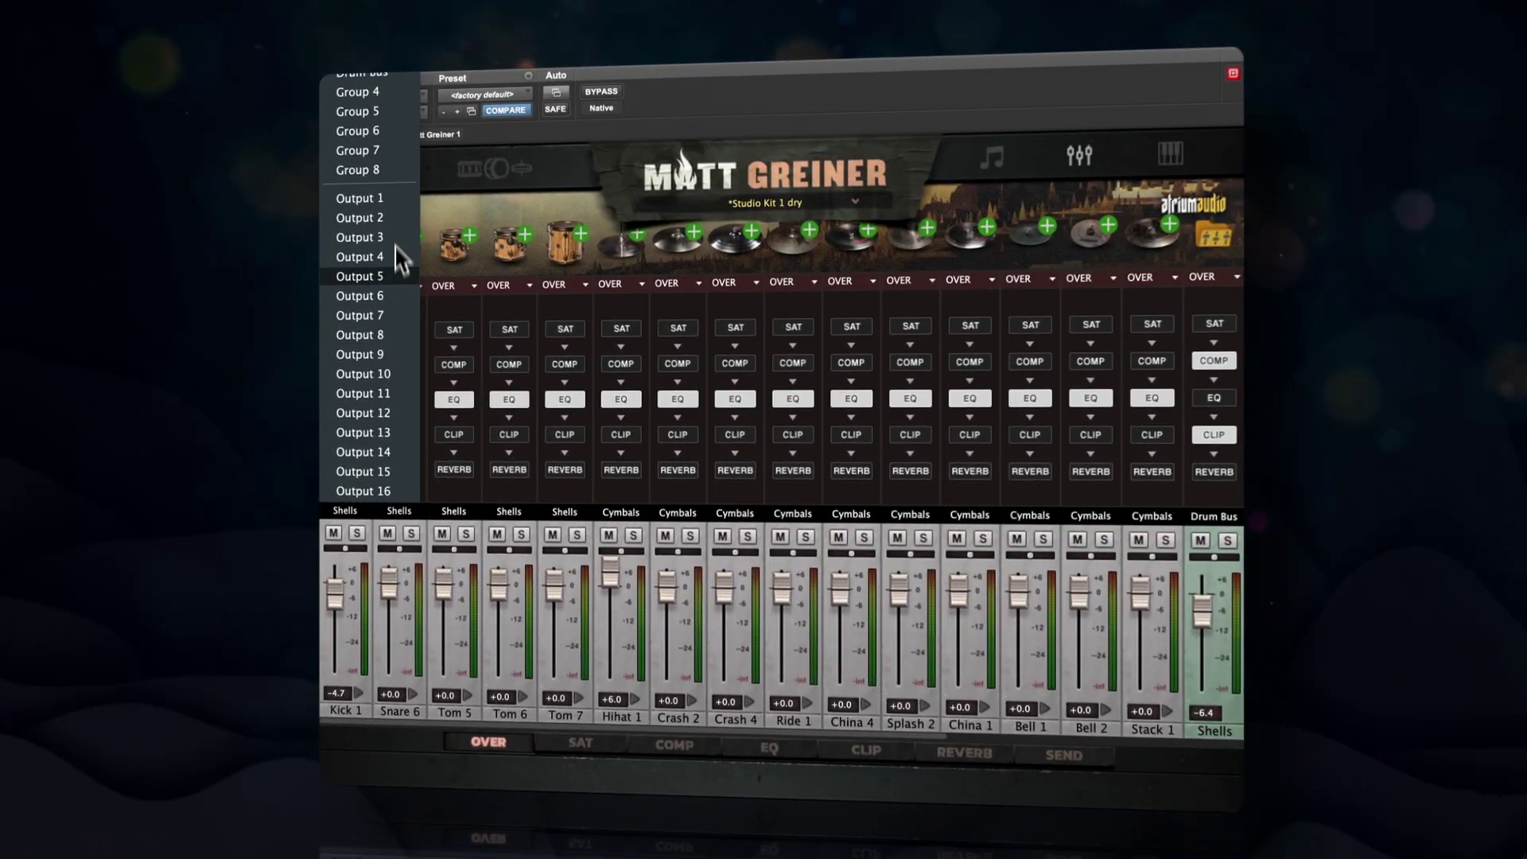
left_click(385, 213)
left_click(395, 509)
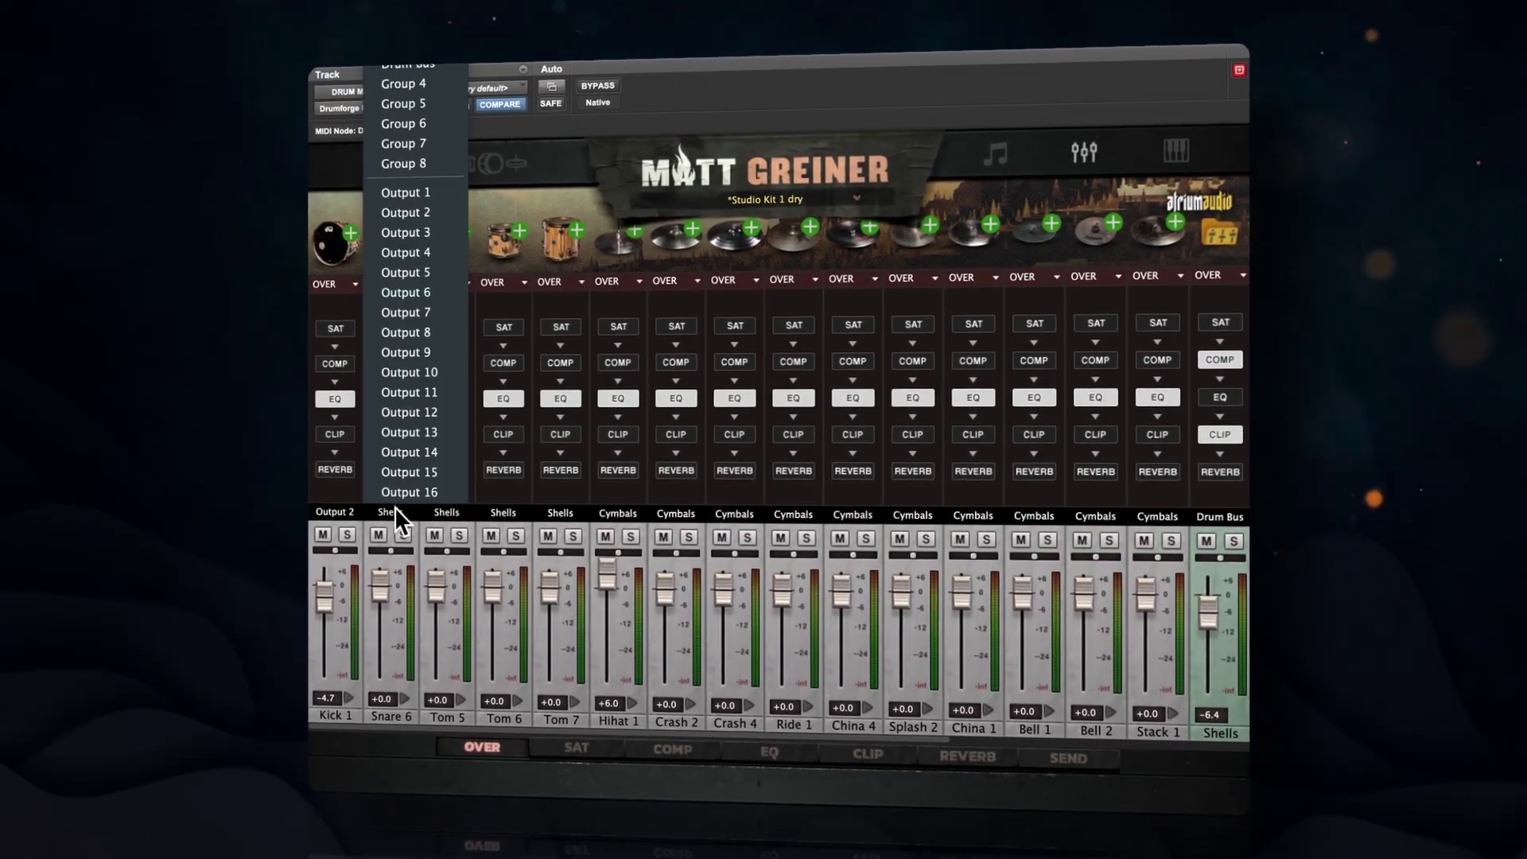
left_click(435, 239)
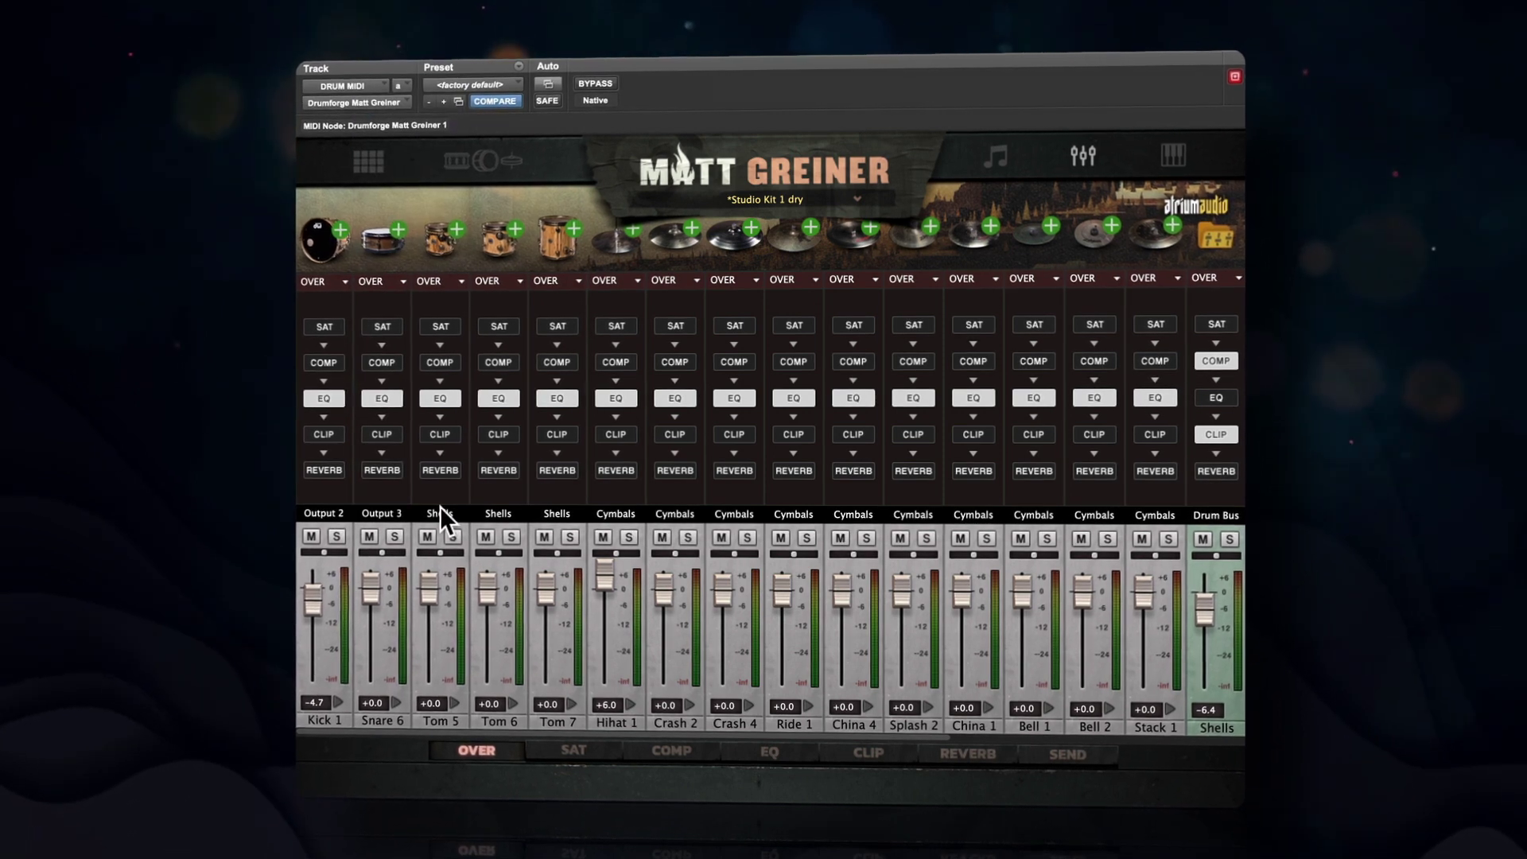
left_click(438, 511)
left_click(483, 247)
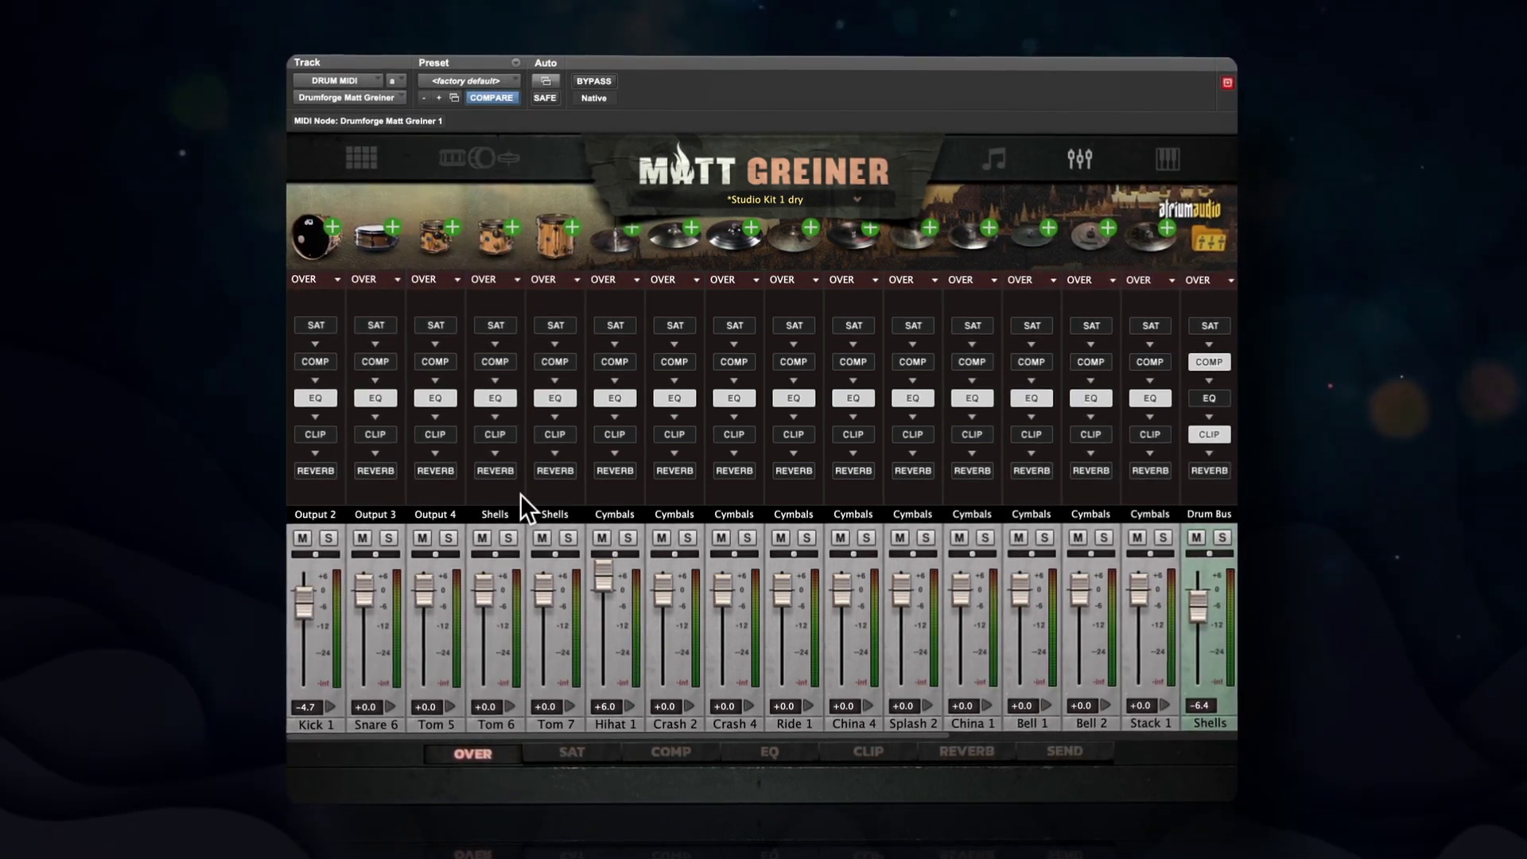
left_click(500, 513)
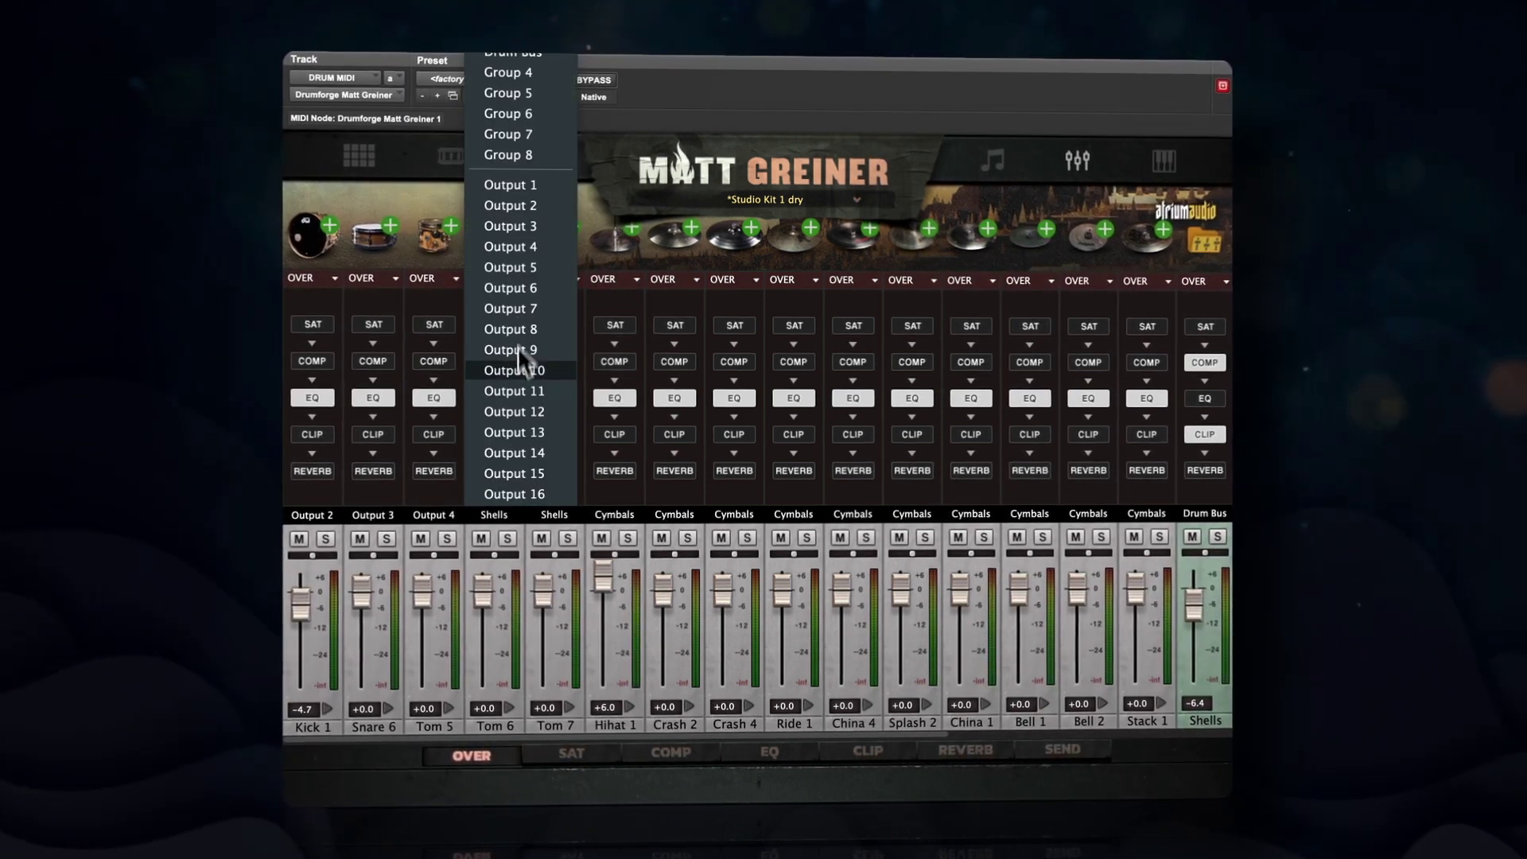
left_click(510, 257)
left_click(565, 512)
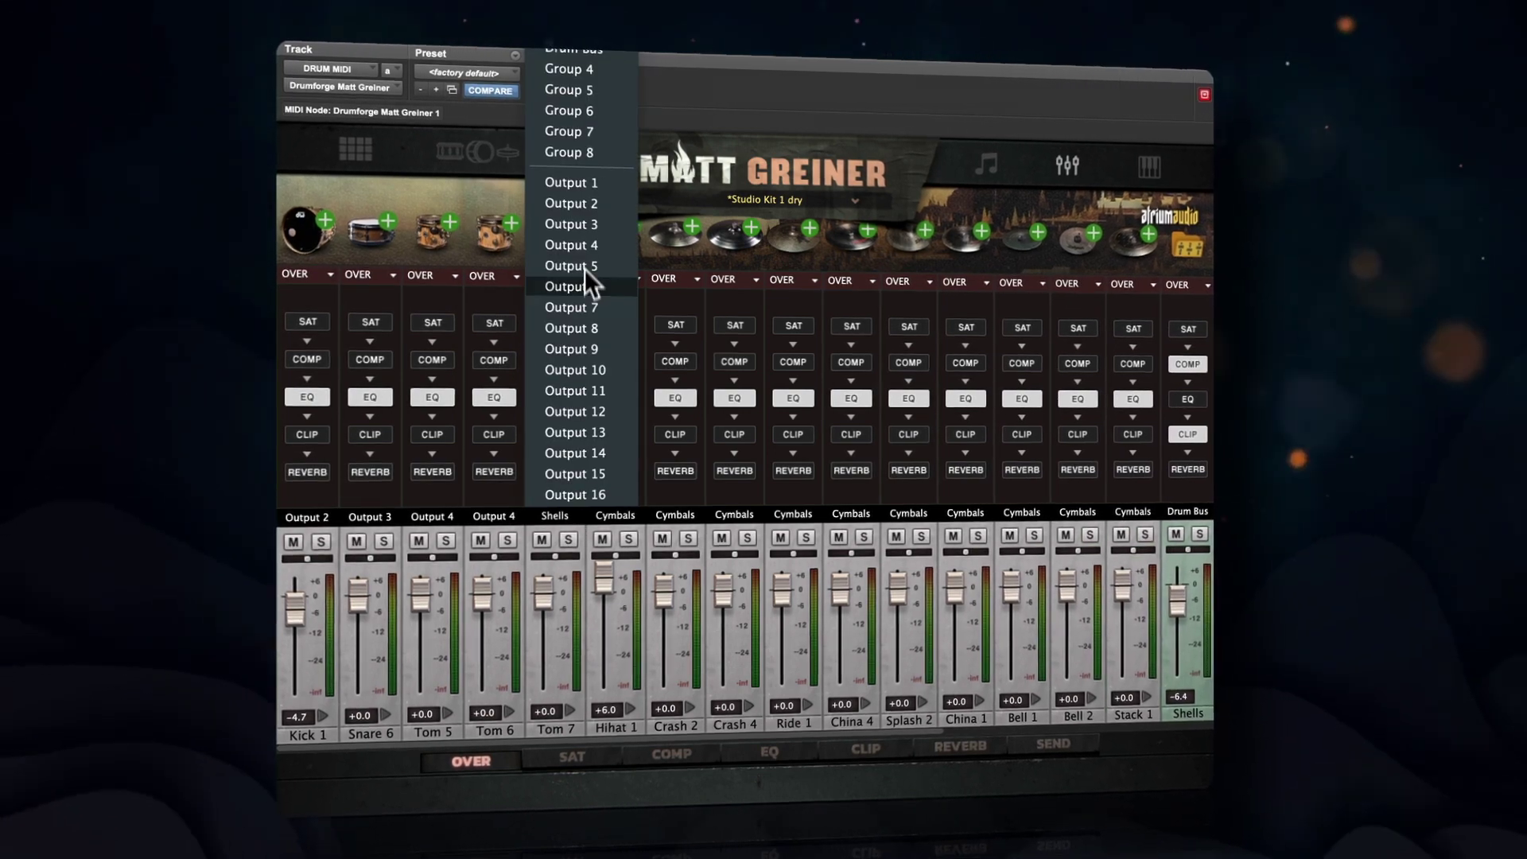
left_click(585, 248)
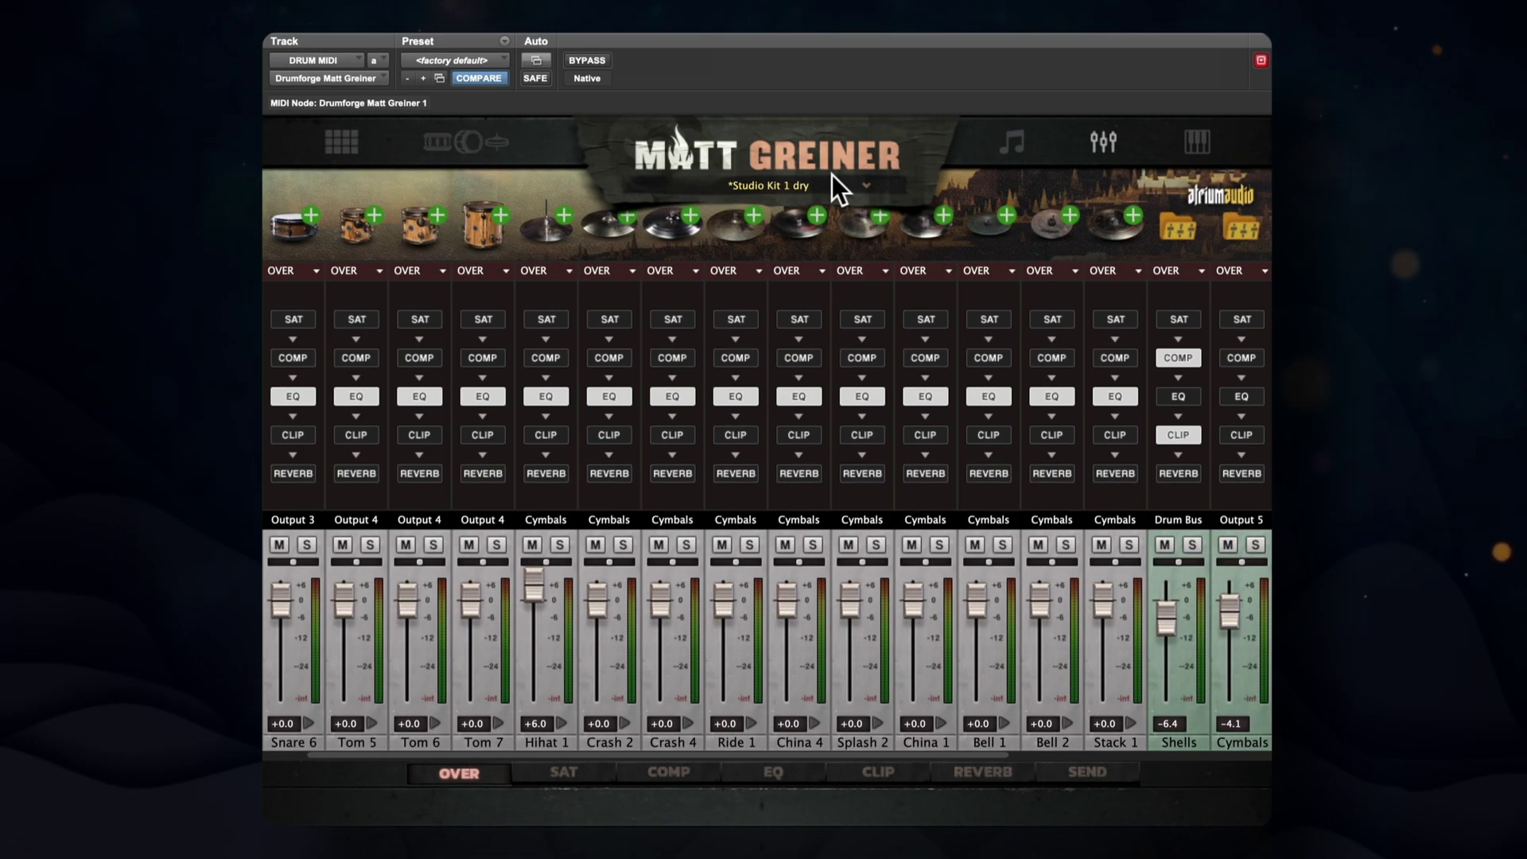
left_click(807, 182)
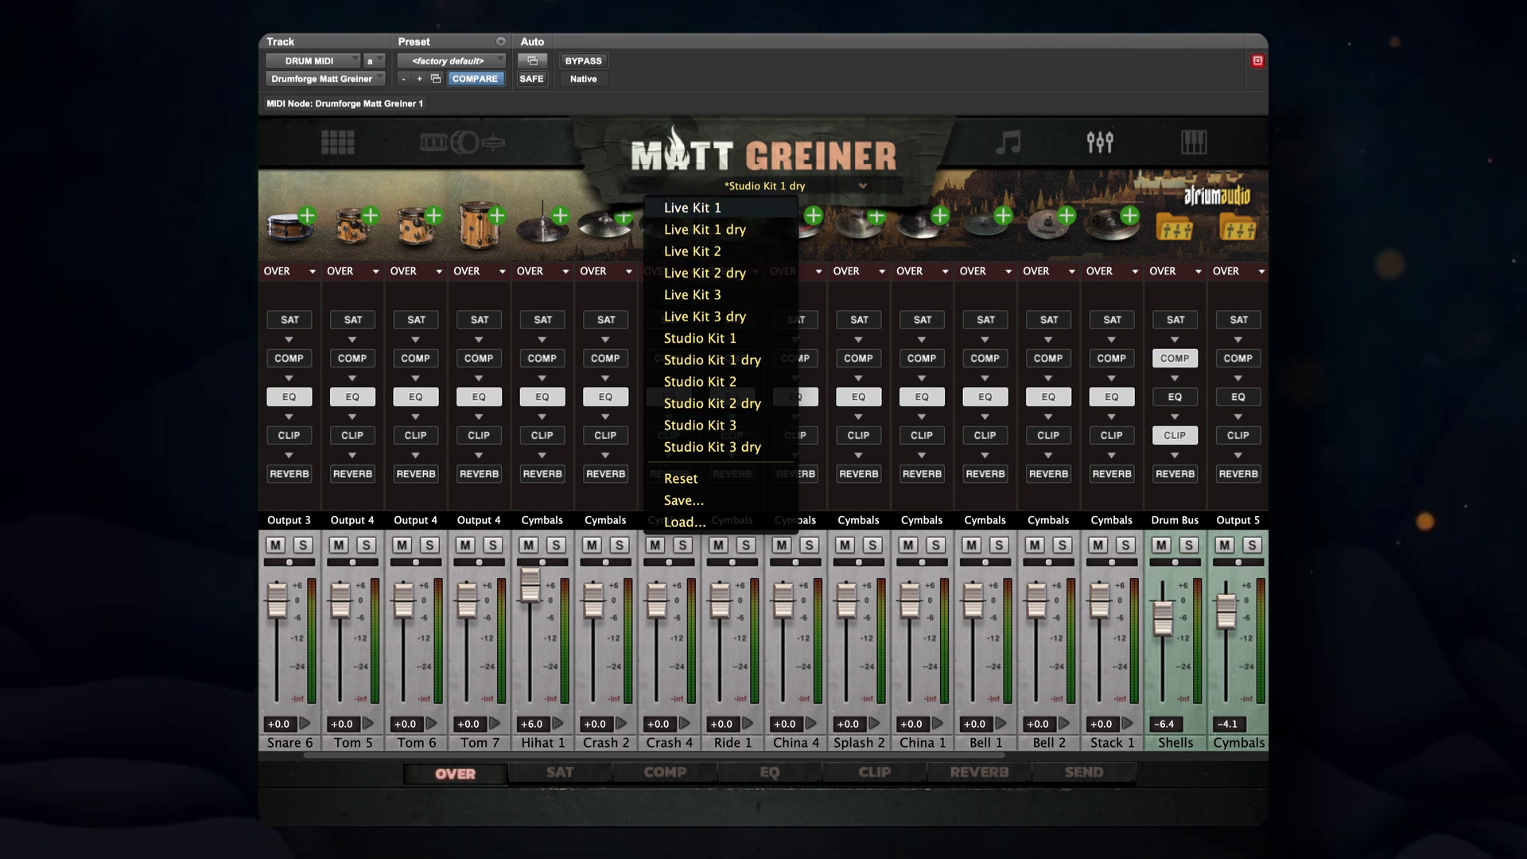
left_click(674, 141)
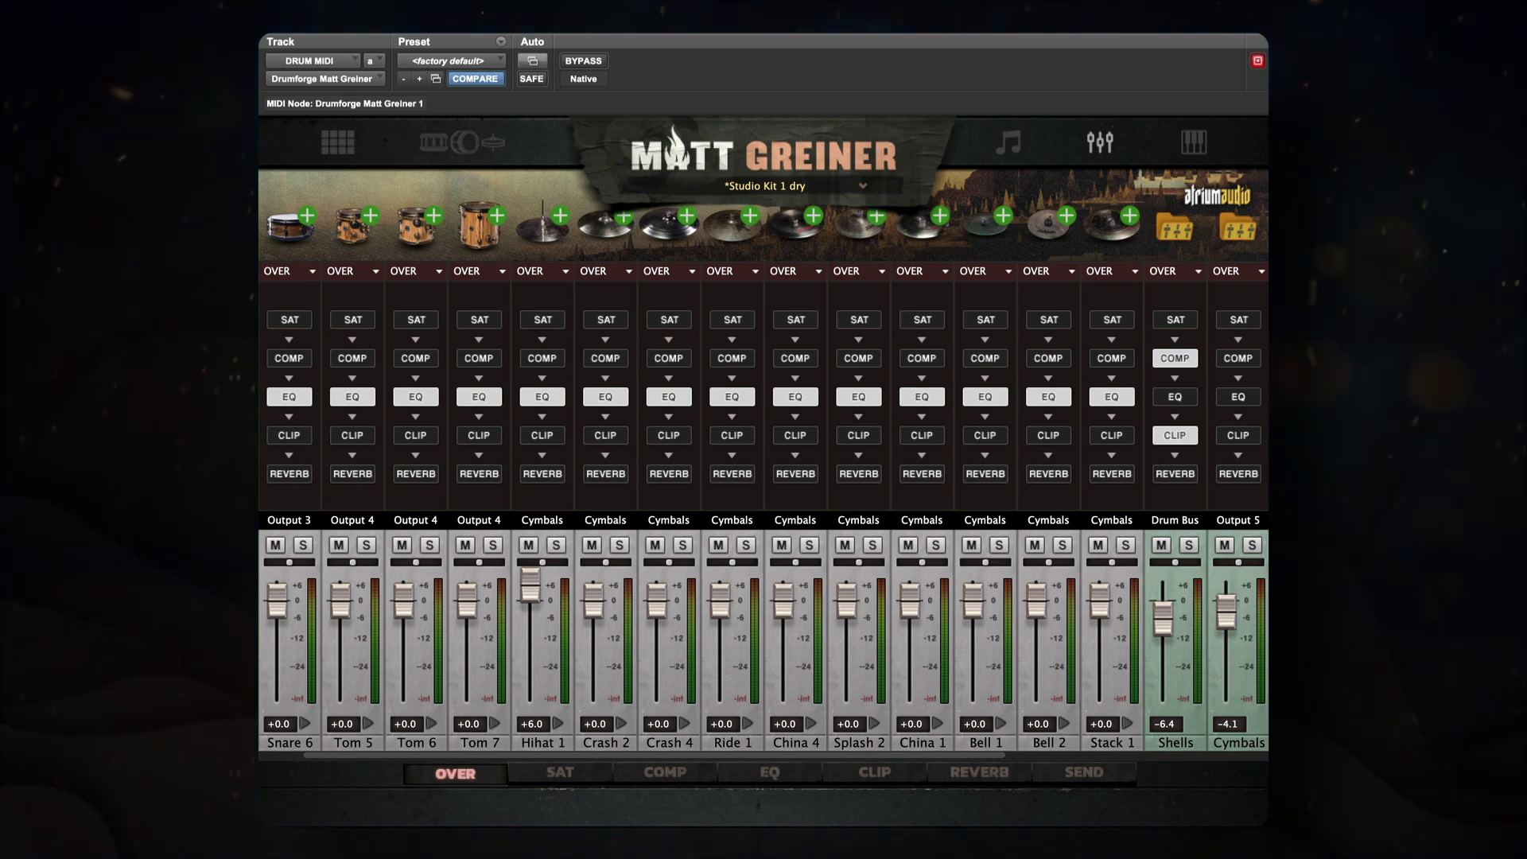